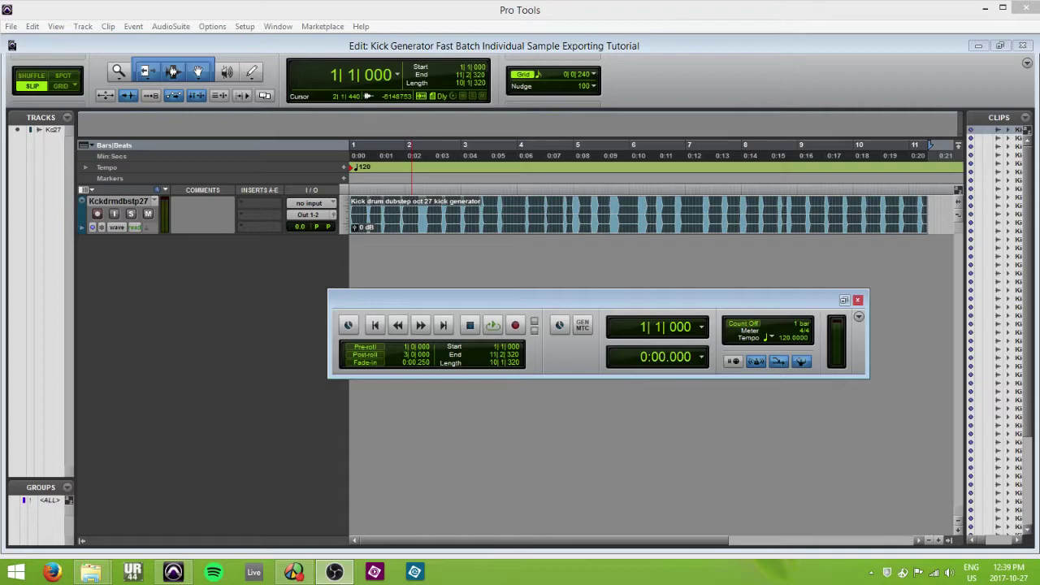
Examine the individual kick hits in the recorded kick generator clip
left_click(499, 212)
left_click(468, 227)
key("t")
key("t")
key("ctrl+bracketleft")
key("ctrl+bracketleft")
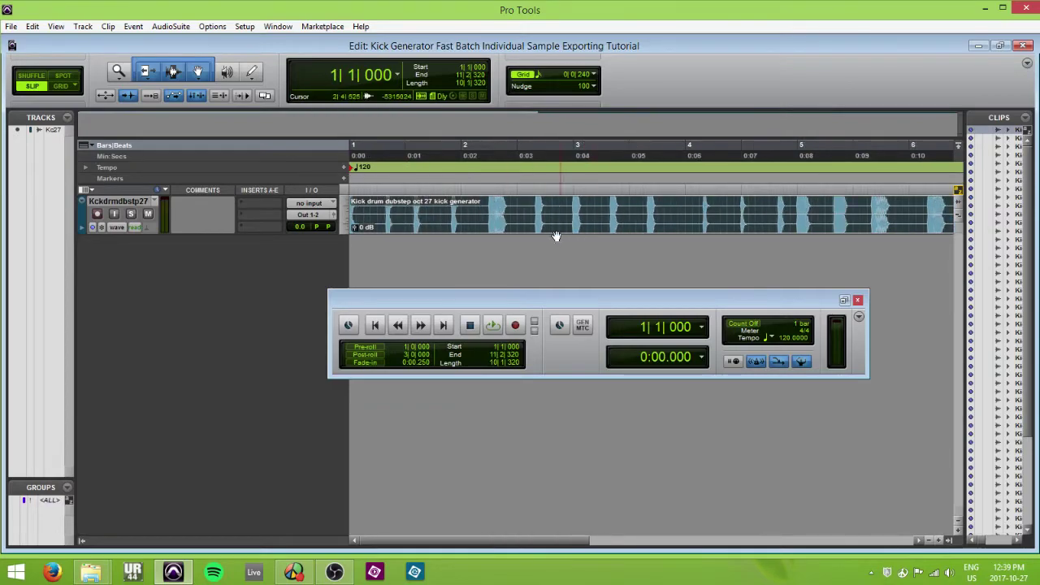
left_click(650, 211)
left_click_drag(512, 213, 672, 220)
left_click(666, 229)
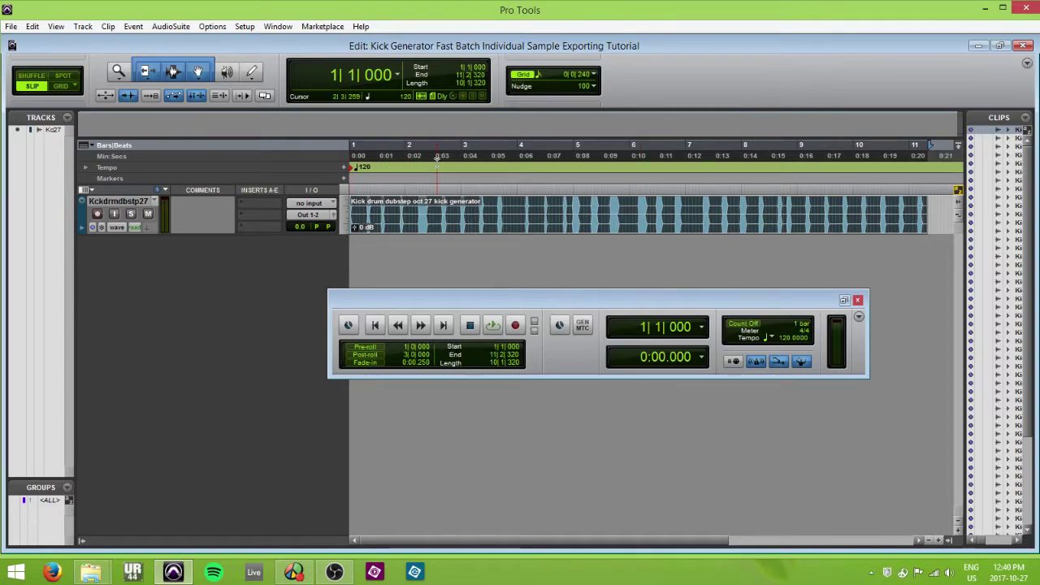
Open Beat Detective for the selected kick clip and move its window clear of the track
left_click(138, 27)
left_click(159, 141)
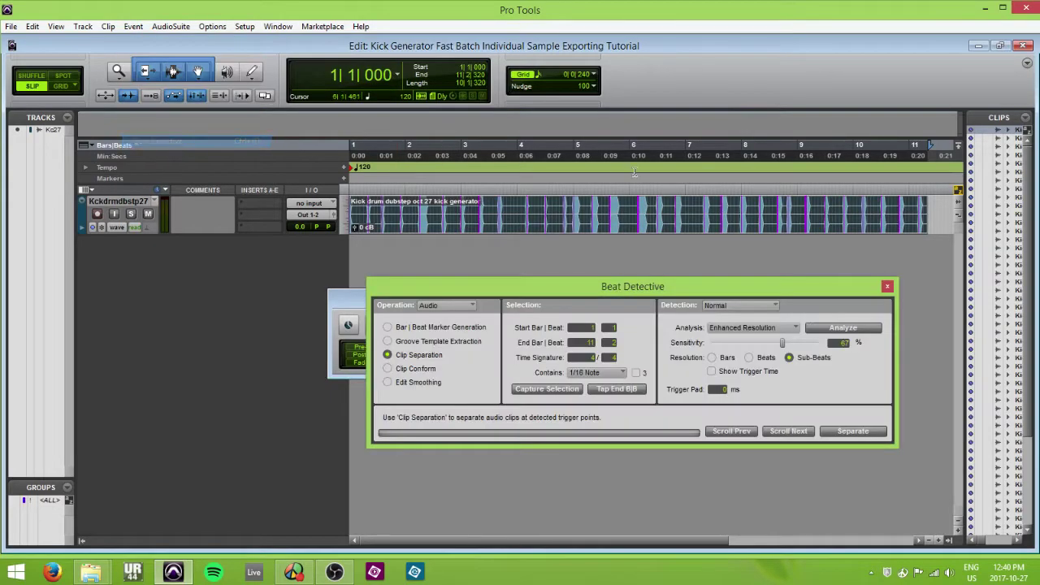
left_click_drag(628, 293, 594, 278)
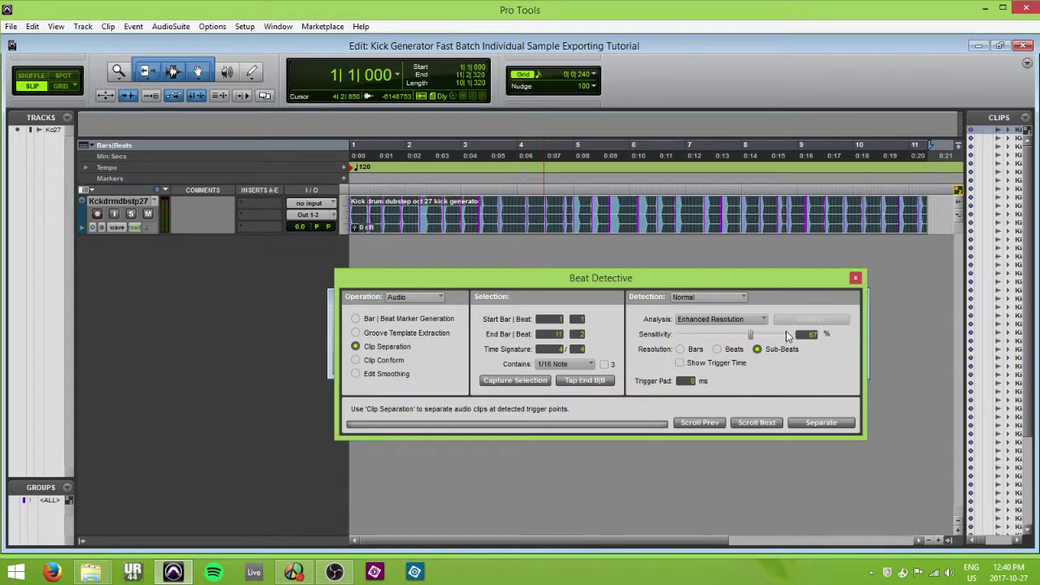
Check how closely the Beat Detective trigger markers match the starts of the kick hits near 1|2 and 1|3
key("t")
key("t")
key("t")
key("t")
key("t")
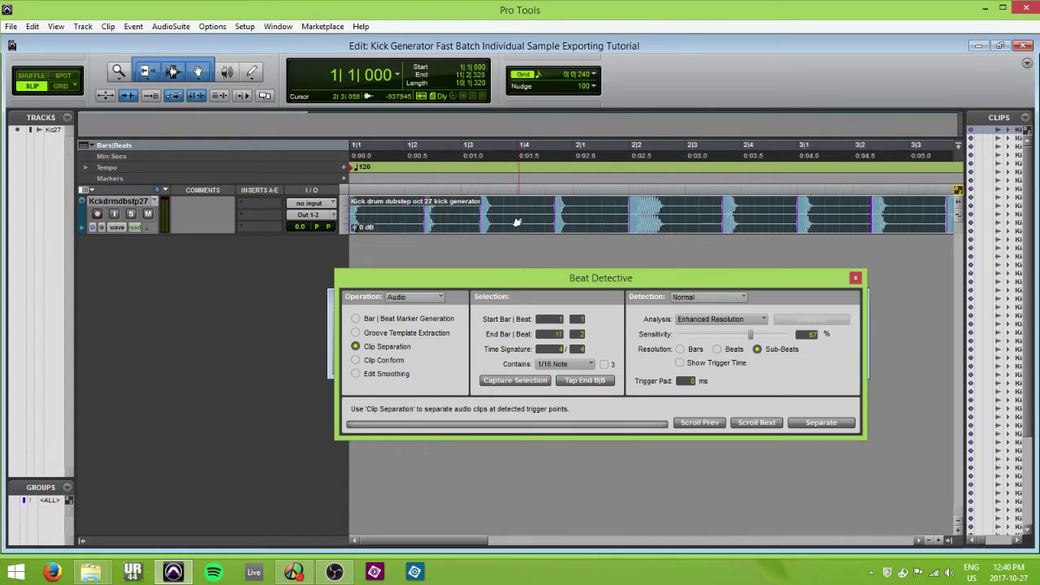
scroll(738, 215, "right", 3)
scroll(738, 215, "right", 5)
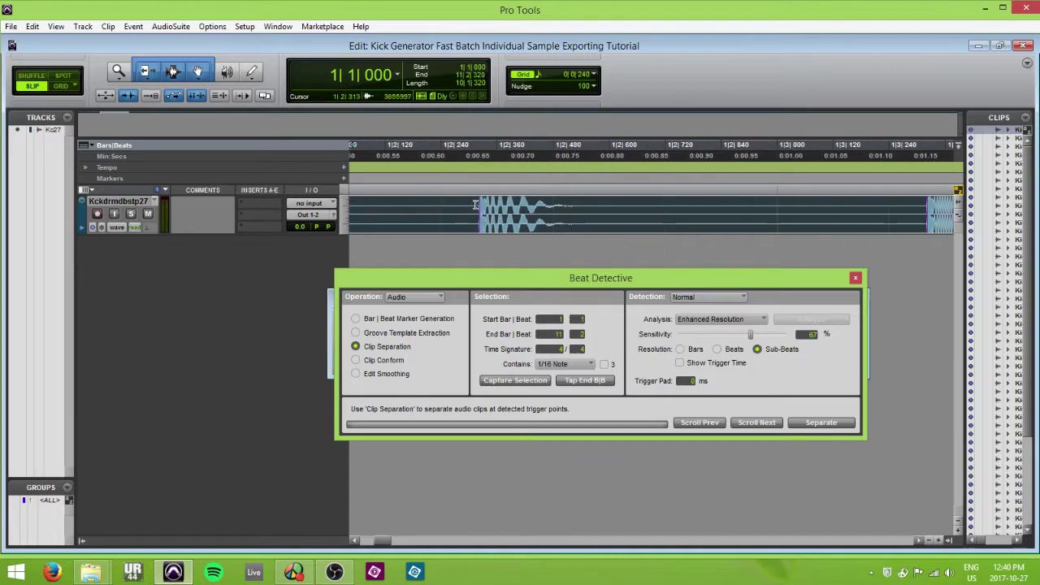
key("ctrl+]")
key("ctrl+]")
key("ctrl+]")
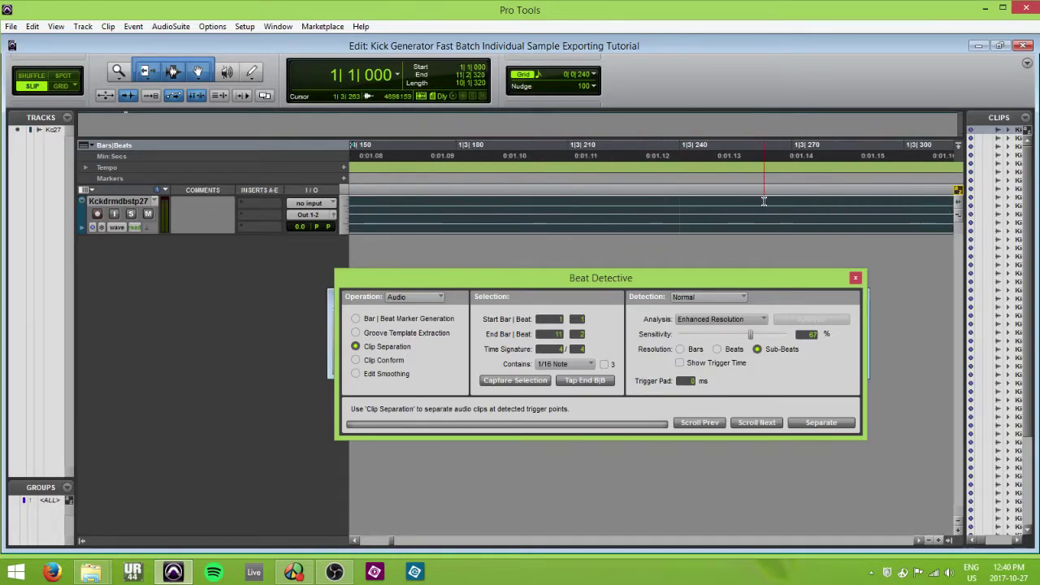
key("t")
scroll(589, 231, "left", 3)
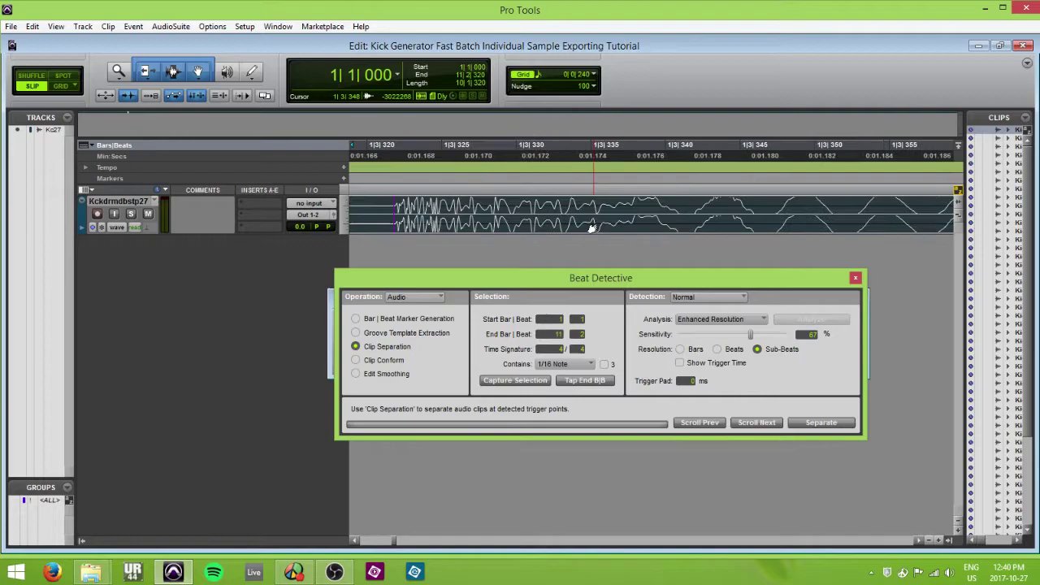
key("r")
key("t")
key("t")
scroll(590, 225, "left", 3)
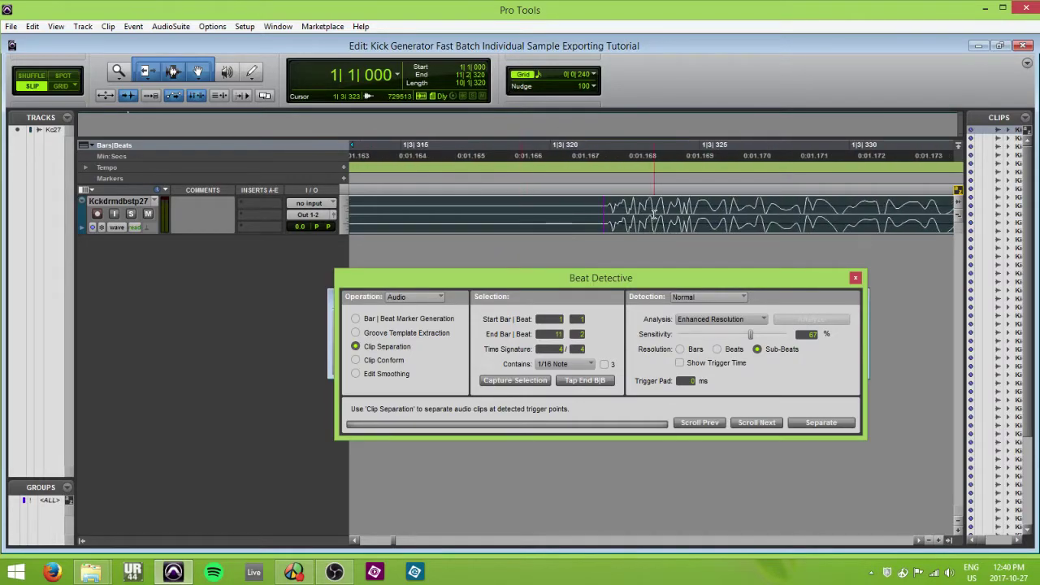
key("r")
key("r")
key("r")
scroll(634, 219, "right", 10)
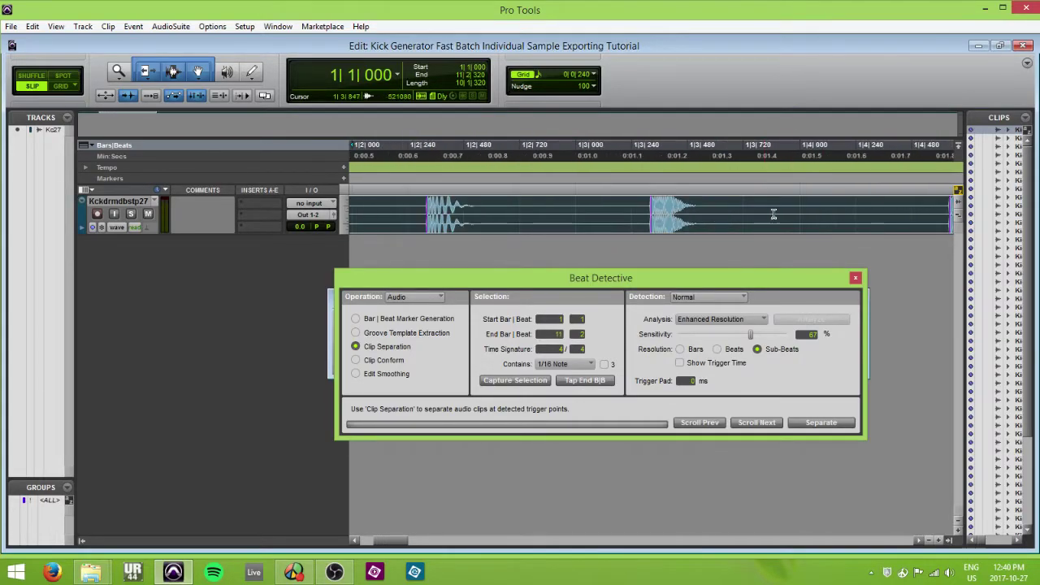
Inspect the trigger marker at the onset of the kick hit near 2|2
scroll(732, 212, "right", 3)
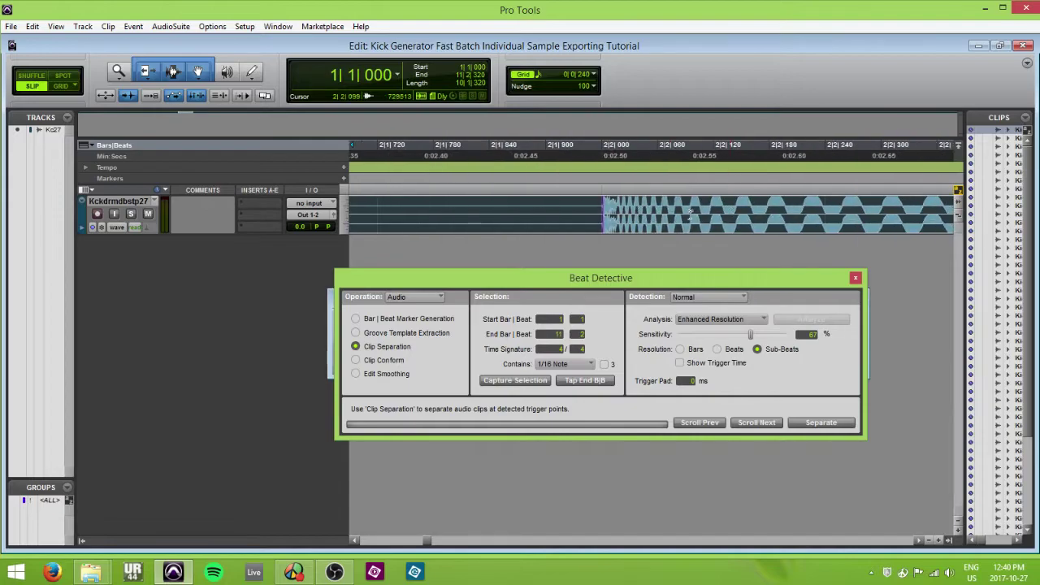
key("t")
key("t")
key("t")
key("r")
key("ctrl+]")
key("ctrl+]")
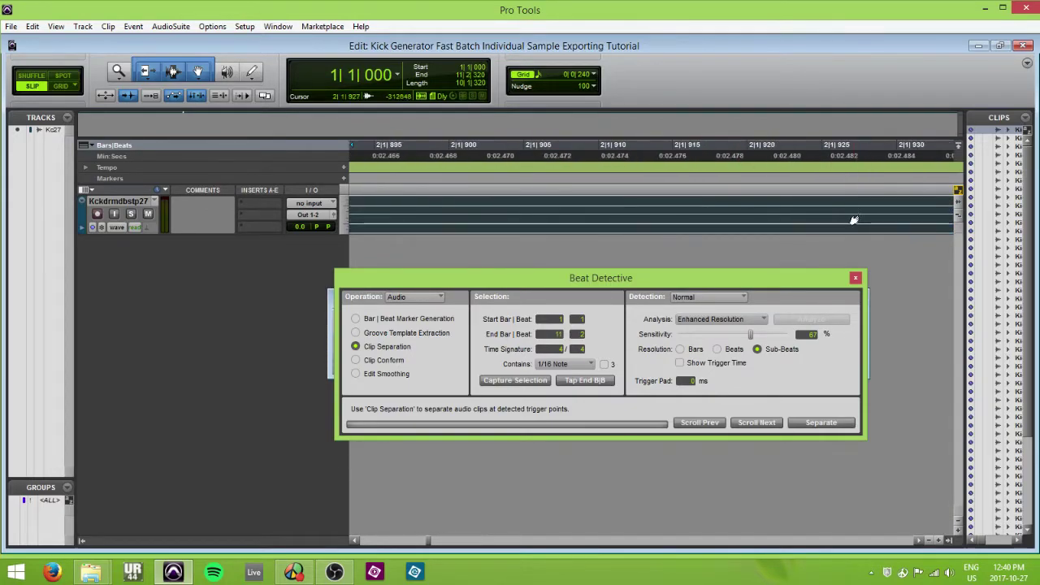
key("ctrl+[")
key("ctrl+[")
key("ctrl+[")
key("ctrl+[")
key("ctrl+[")
key("ctrl+[")
key("ctrl+[")
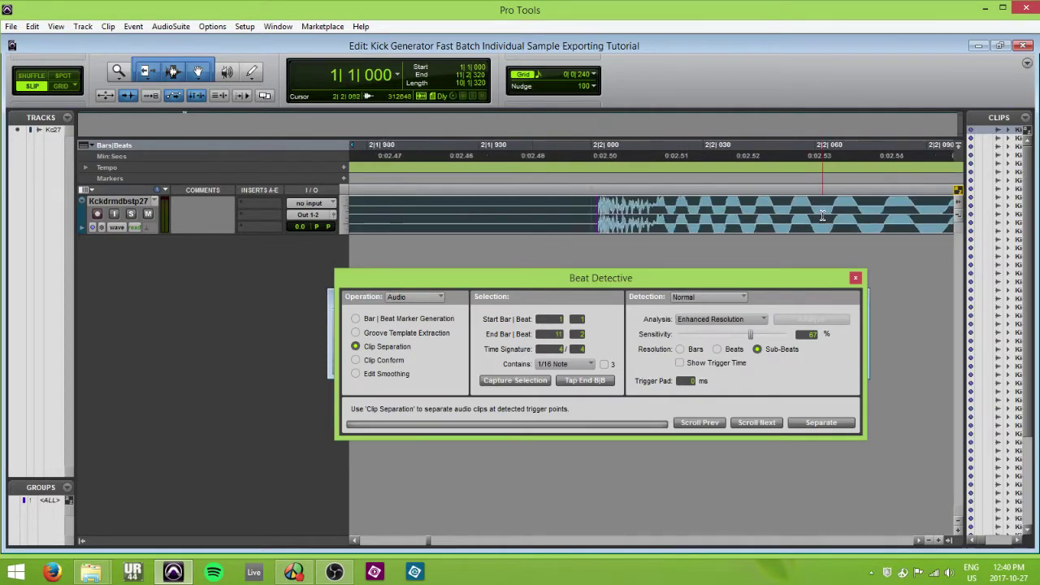
key("Tab")
key("ctrl+]")
key("ctrl+]")
key("ctrl+]")
key("ctrl+]")
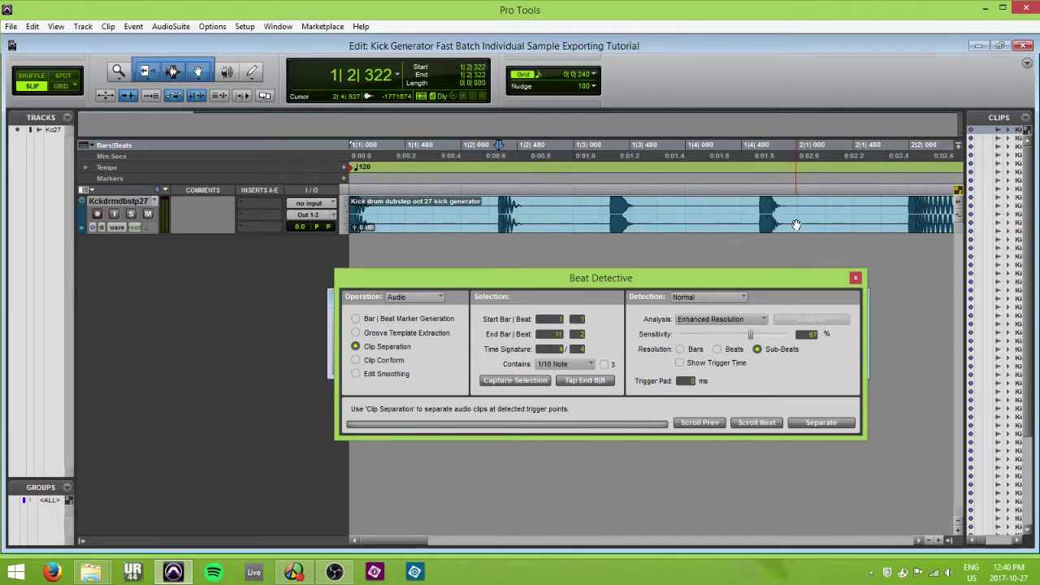
Restore the full clip selection and check the trigger marker at the second kick's onset
key("ctrl+]")
left_click(781, 223)
key("ctrl+]")
key("ctrl+]")
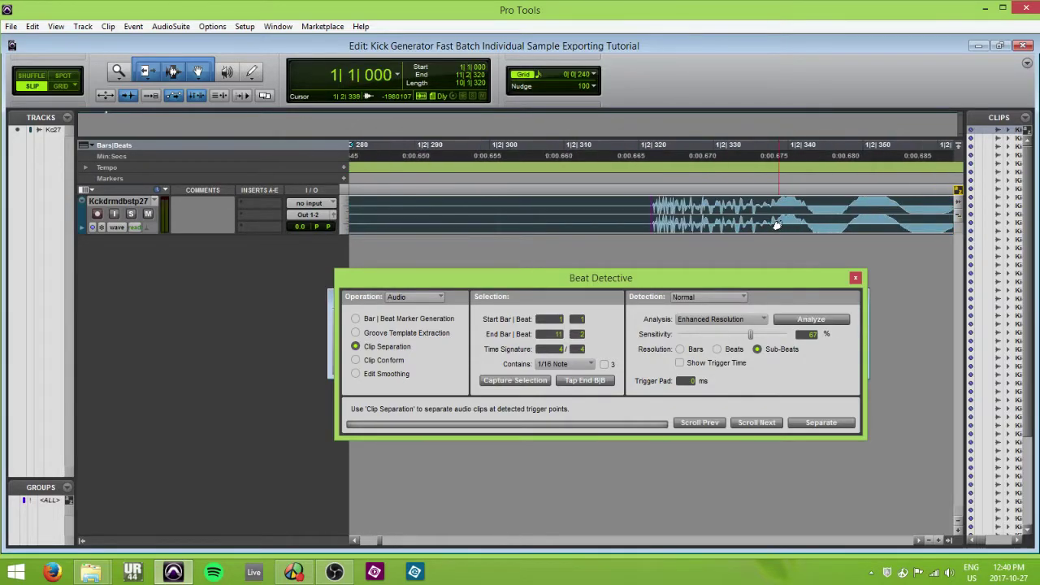
key("ctrl+]")
key("ctrl+[")
key("ctrl+[")
key("ctrl+[")
key("ctrl+[")
key("ctrl+[")
key("ctrl+[")
key("ctrl+[")
key("ctrl+[")
key("ctrl+[")
key("ctrl+[")
key("ctrl+[")
key("ctrl+[")
key("ctrl+[")
Inspect the first kick's start at 1|1|000 and review the trigger markers across the whole clip
key("ctrl+]")
key("ctrl+]")
key("ctrl+]")
key("ctrl+]")
key("ctrl+]")
key("ctrl+]")
key("ctrl+]")
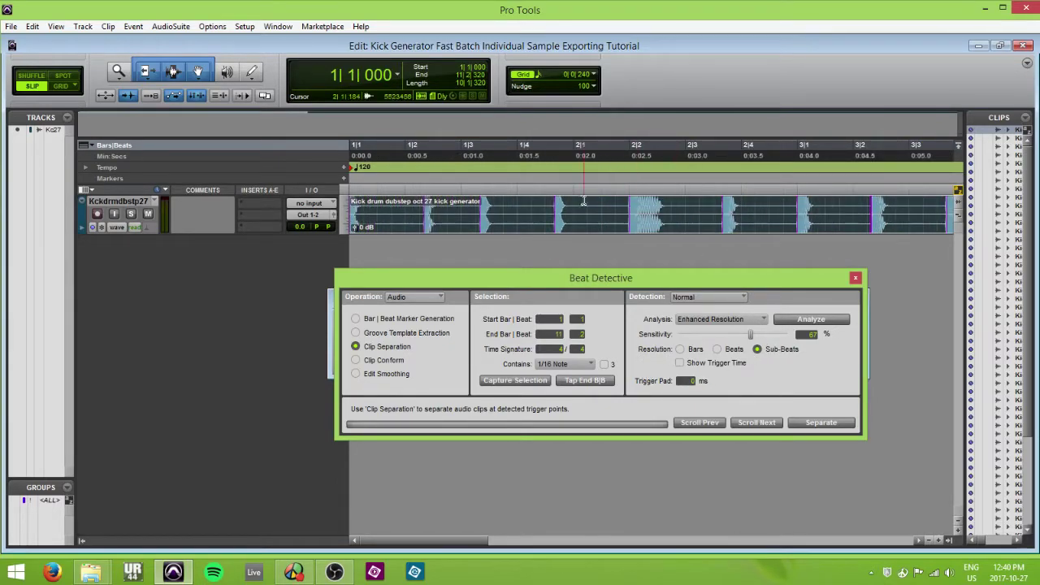
key("ctrl+]")
key("ctrl+]")
key("ctrl+]")
key("ctrl+]")
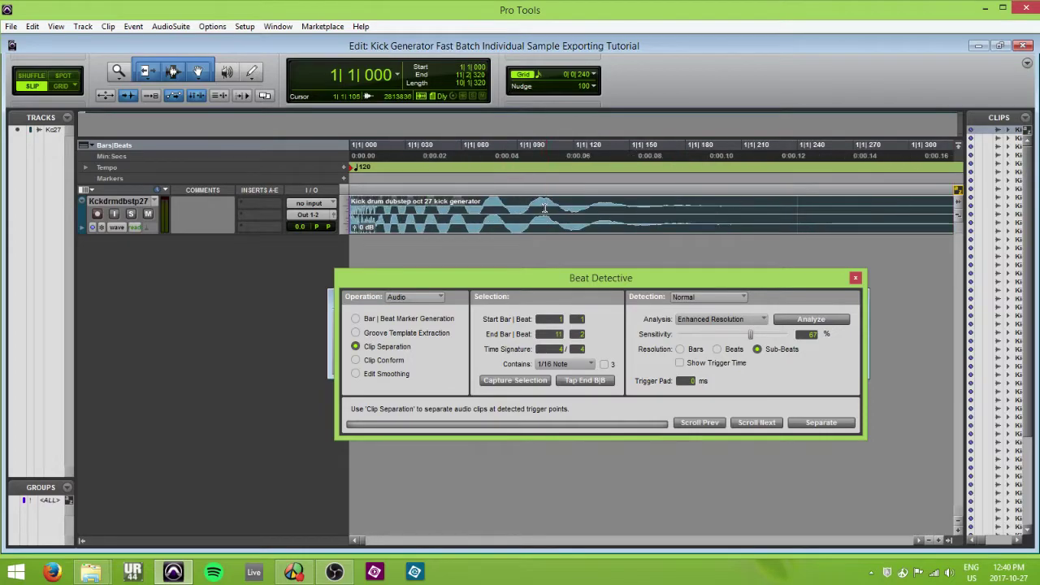
key("ctrl+[")
key("ctrl+[")
key("ctrl+[")
key("ctrl+[")
key("ctrl+[")
key("ctrl+[")
key("ctrl+[")
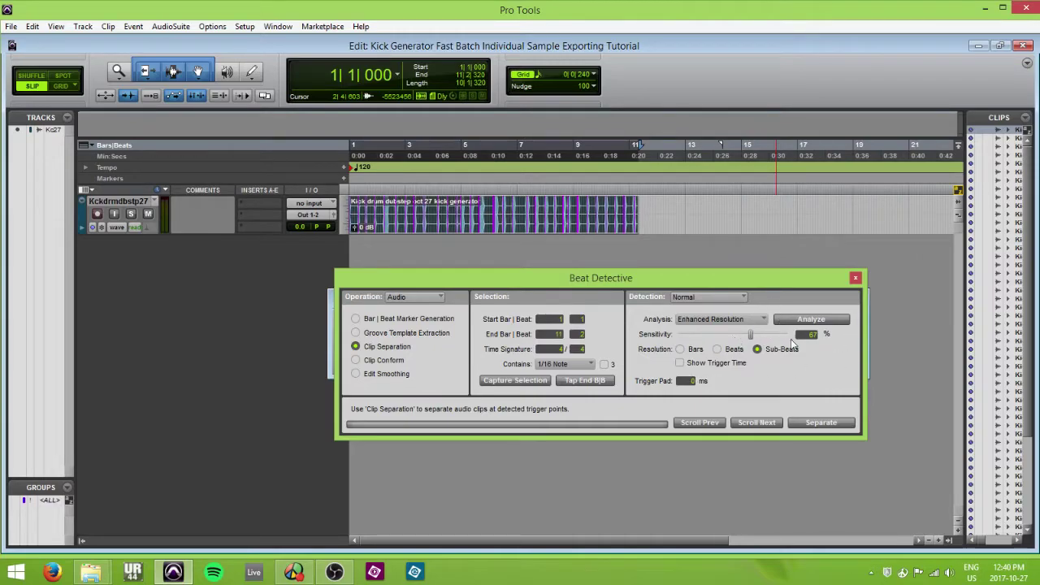
Separate the kick clip at the detected trigger points and close Beat Detective
left_click(817, 422)
left_click(854, 279)
key("ctrl+]")
key("ctrl+]")
key("ctrl+]")
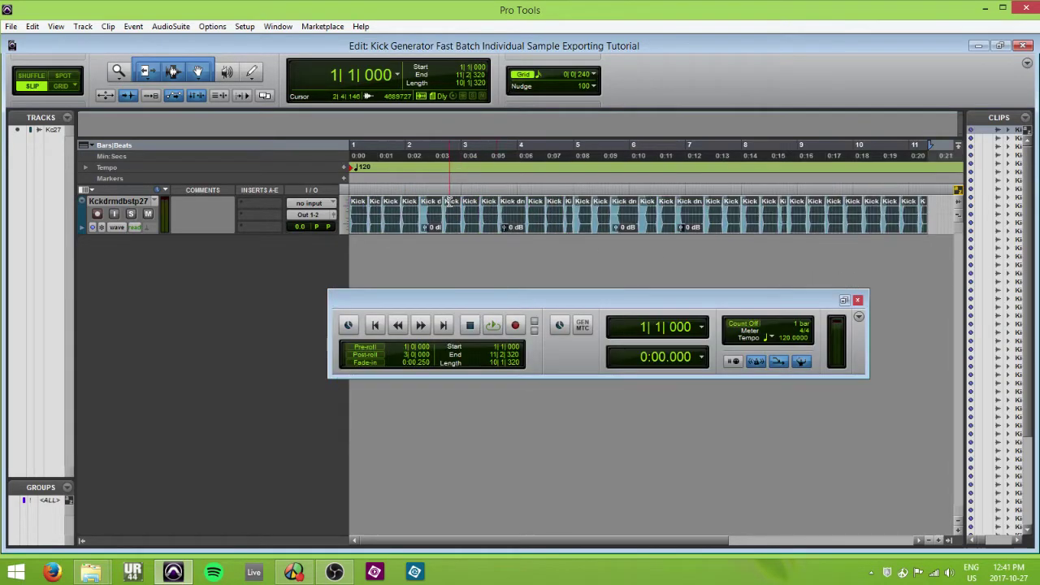
key("ctrl+]")
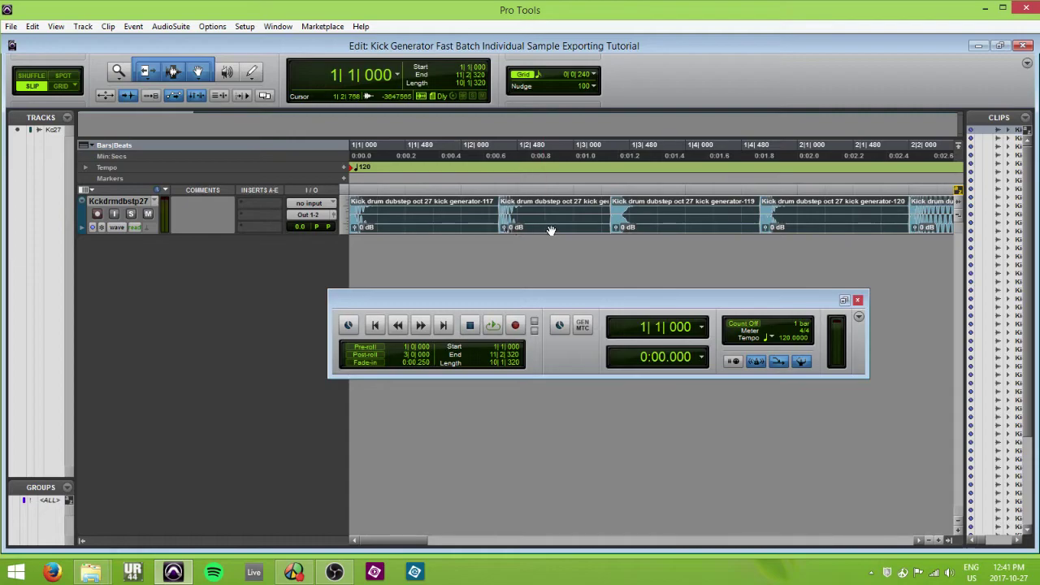
key("ctrl+[")
key("ctrl+[")
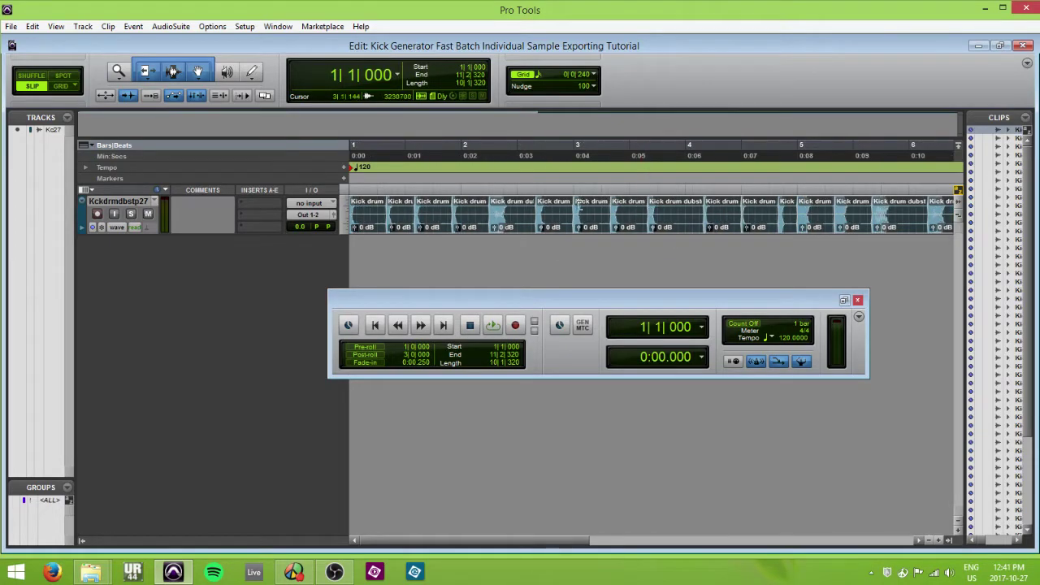
Select the separated kick clip starting at bar 3 and inspect the cut at its onset
left_click(576, 212)
left_click(594, 224)
left_click(596, 210)
left_click(588, 228)
key("ctrl+]")
key("ctrl+]")
key("ctrl+]")
key("ctrl+]")
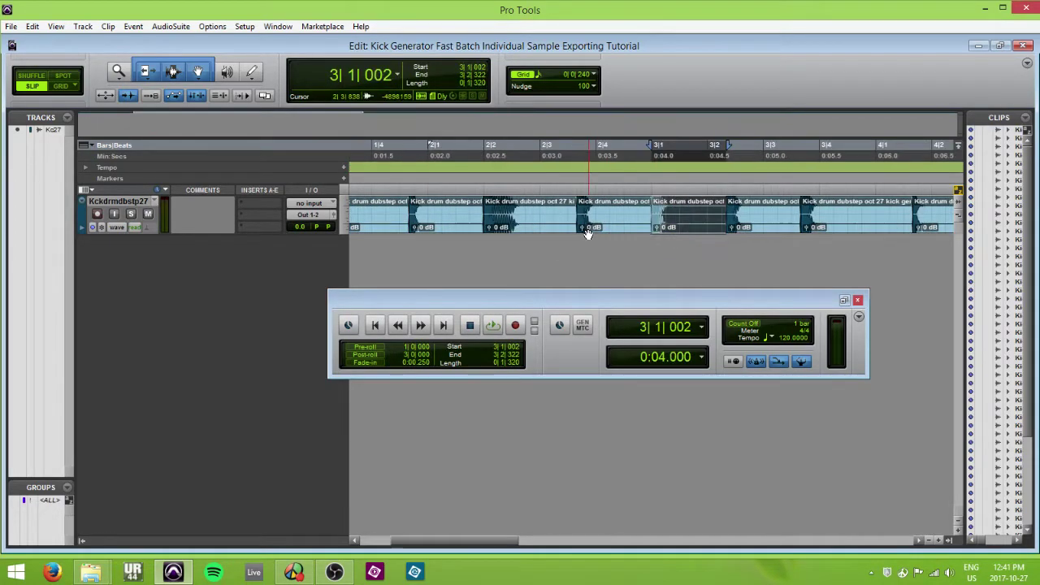
key("ctrl+]")
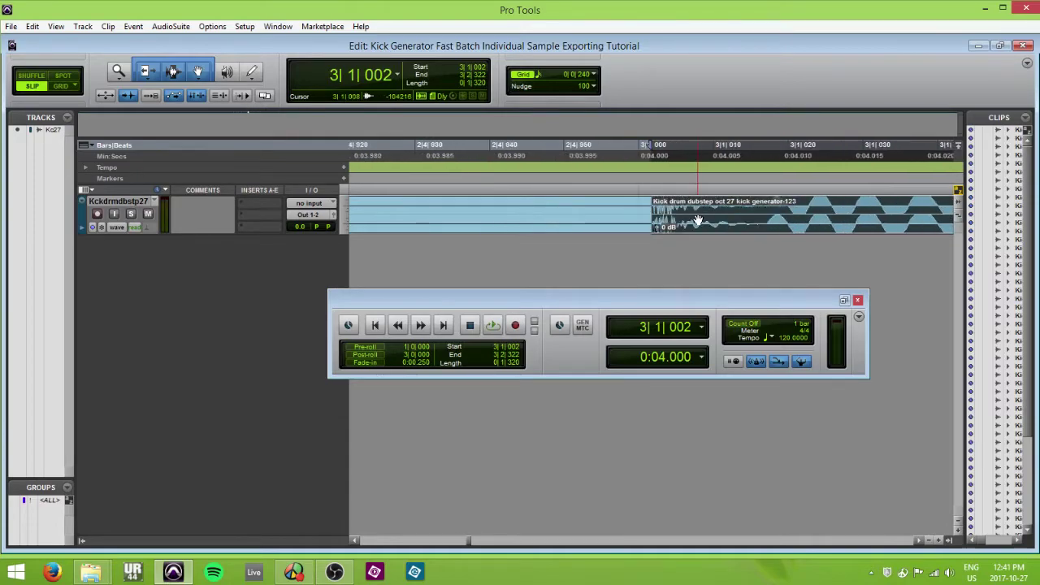
key("ctrl+[")
key("ctrl+[")
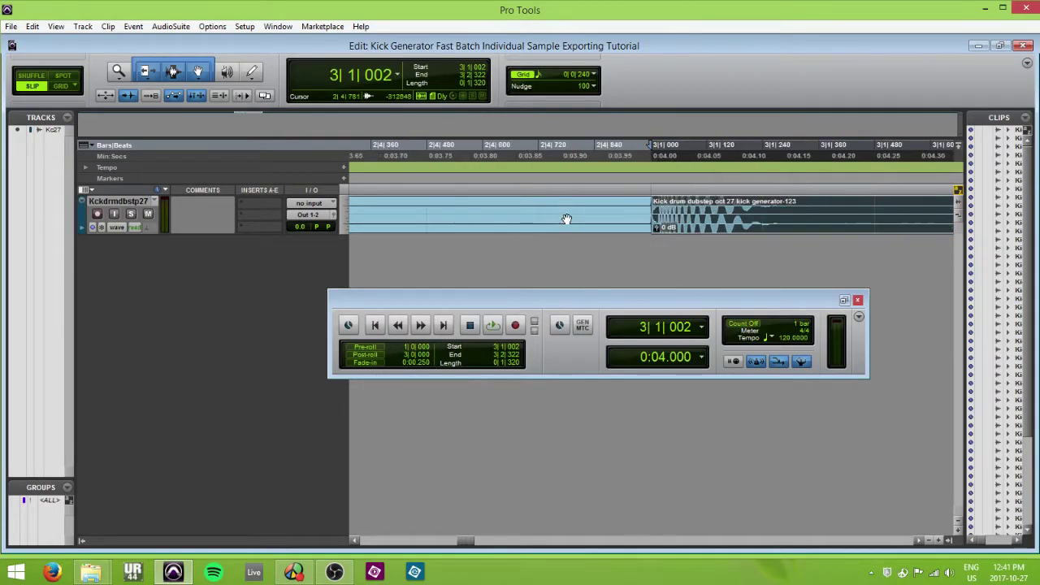
Examine the tail of the preceding kick clip where it fades into silence
left_click(564, 217)
key("ctrl+[")
key("ctrl+[")
left_click_drag(538, 210, 648, 211)
left_click(541, 213)
key("ctrl+]")
key("ctrl+]")
key("ctrl+]")
left_click(593, 220)
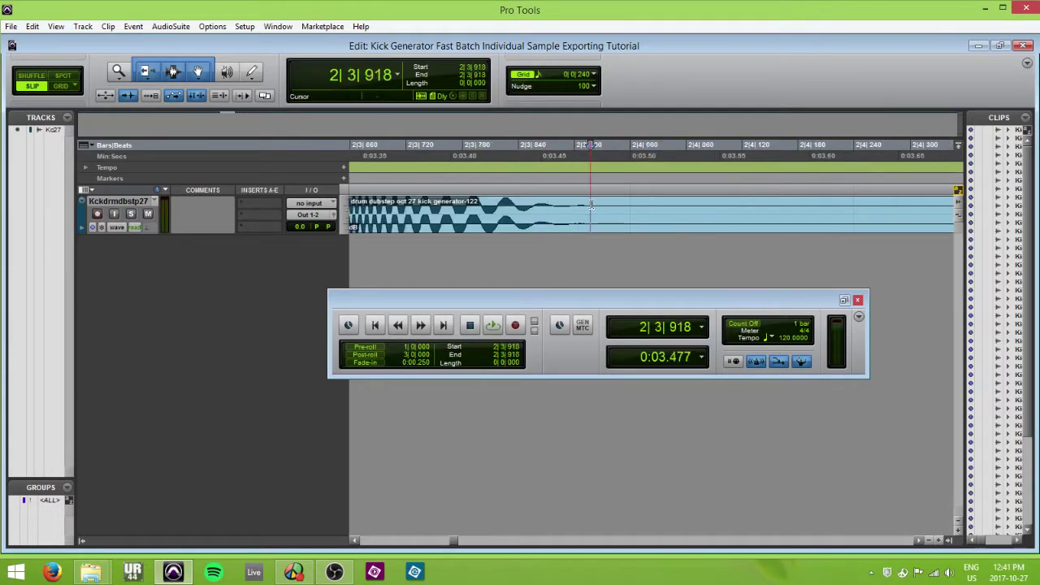
left_click(605, 221)
key("ctrl+[")
key("ctrl+[")
key("ctrl+[")
key("ctrl+[")
key("ctrl+[")
key("ctrl+[")
key("ctrl+[")
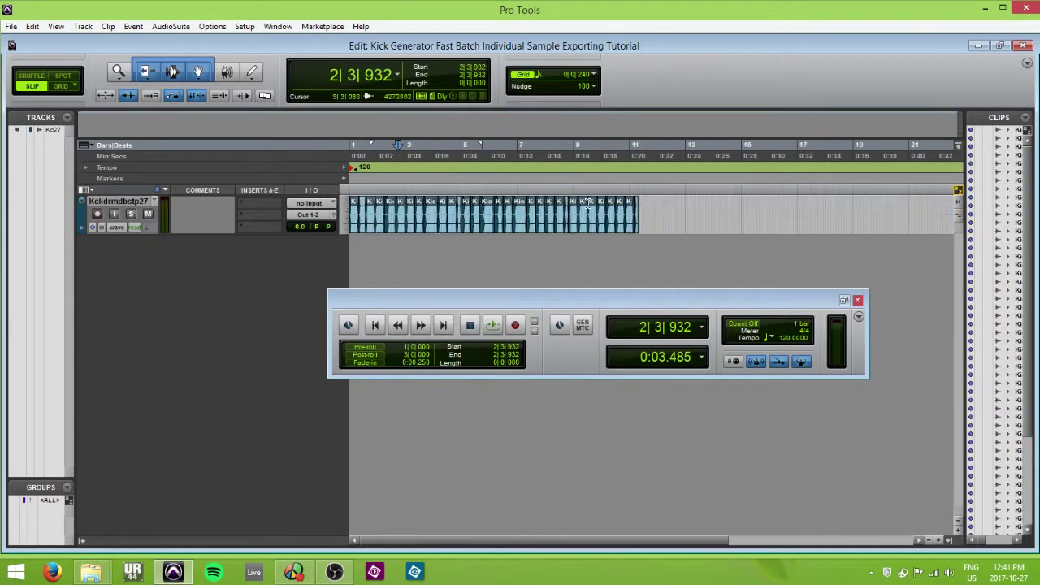
Select all the separated kick clips, open Strip Silence and move its window below the track
key("ctrl+a")
key("ctrl+]")
key("ctrl+[")
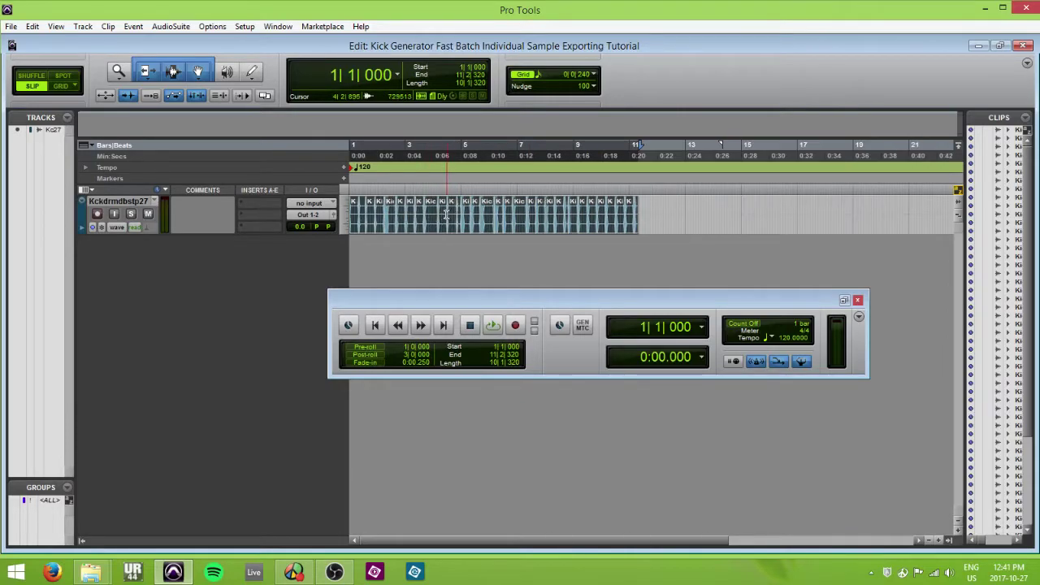
key("ctrl+]")
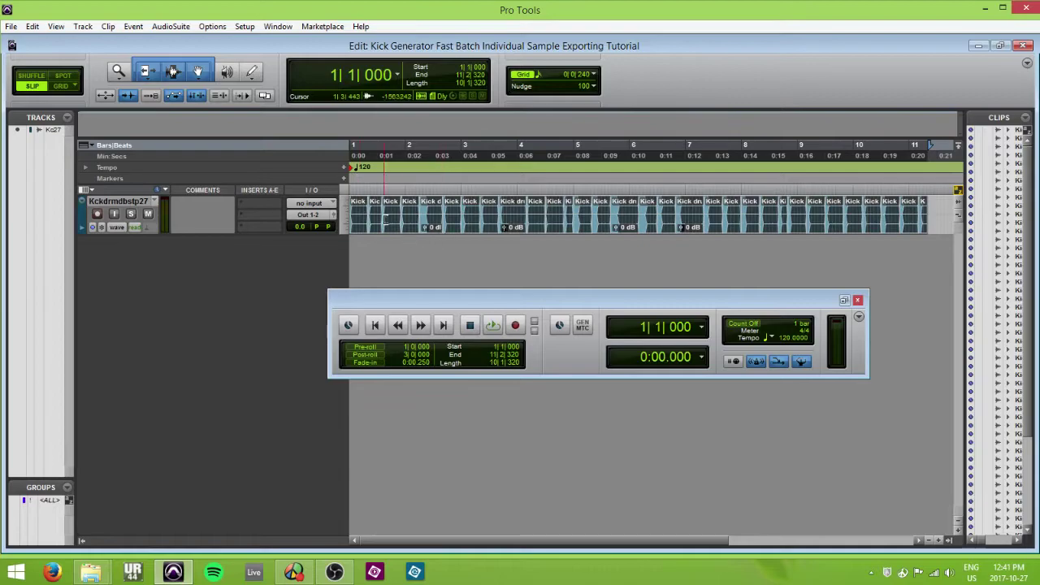
left_click(32, 26)
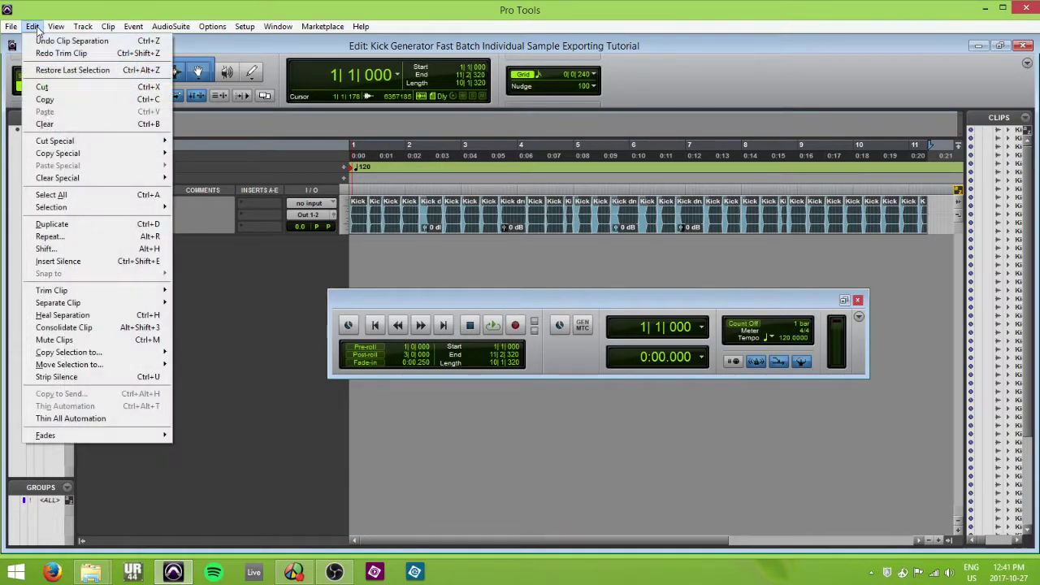
left_click(93, 376)
left_click_drag(607, 284, 556, 266)
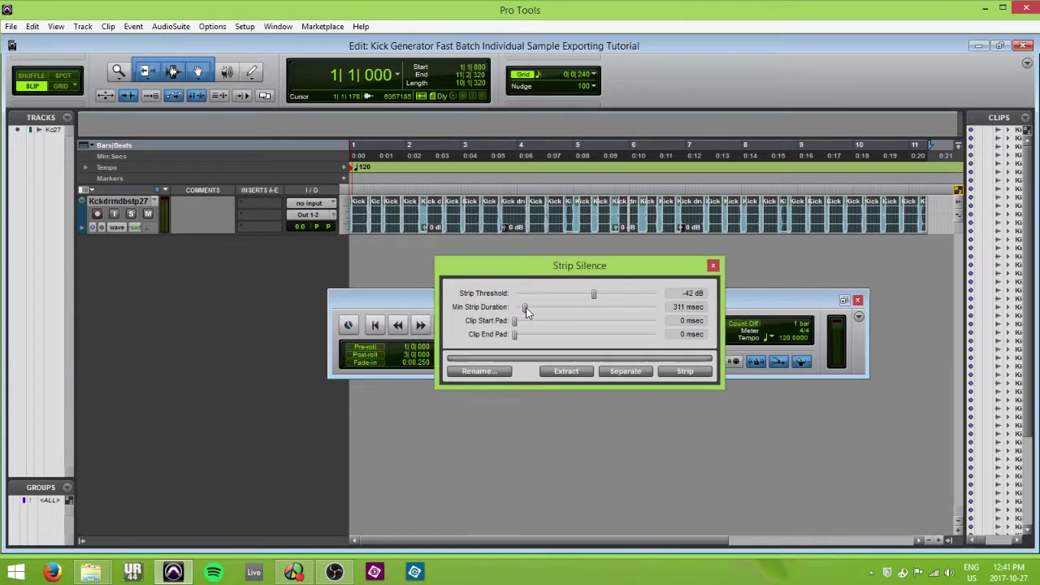
Try Strip Silence with a minimum strip duration of 458 msec and a threshold of -52 dB
left_click_drag(525, 312, 529, 312)
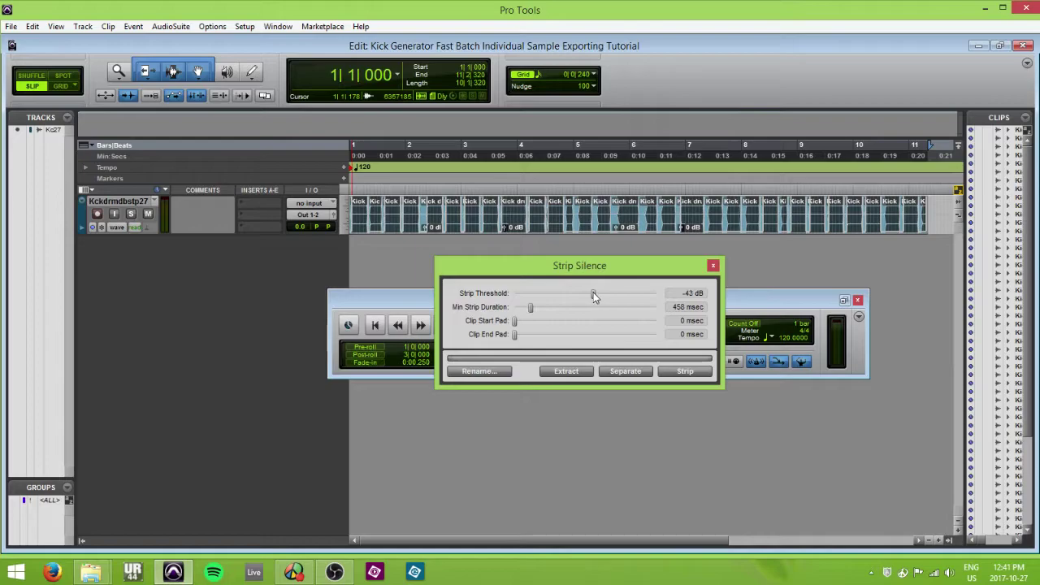
left_click_drag(593, 293, 581, 293)
scroll(457, 232, "up", 6)
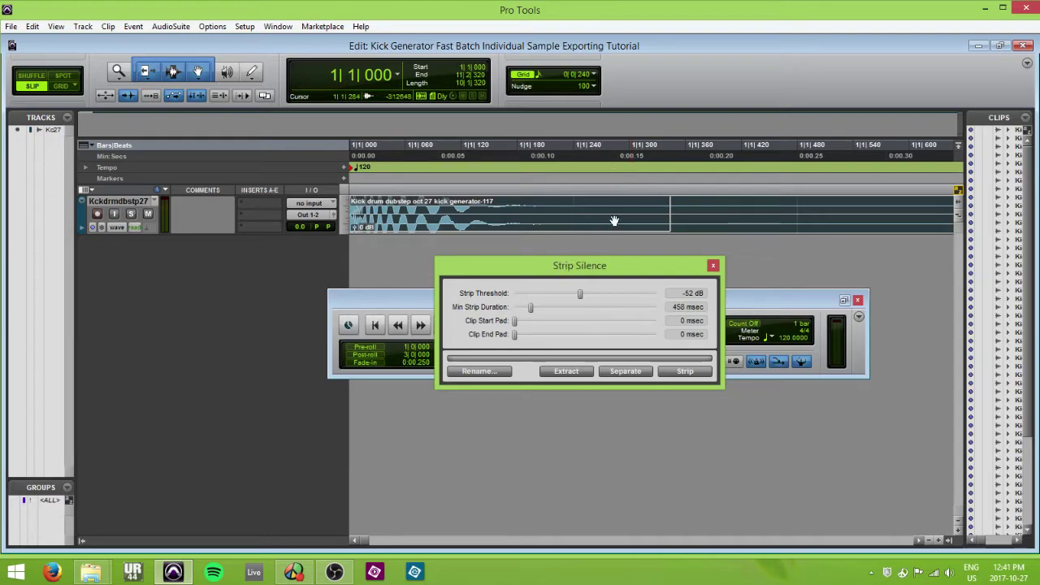
Set the strip threshold to -30 dB and the minimum strip duration to 311 msec
left_click_drag(579, 293, 609, 293)
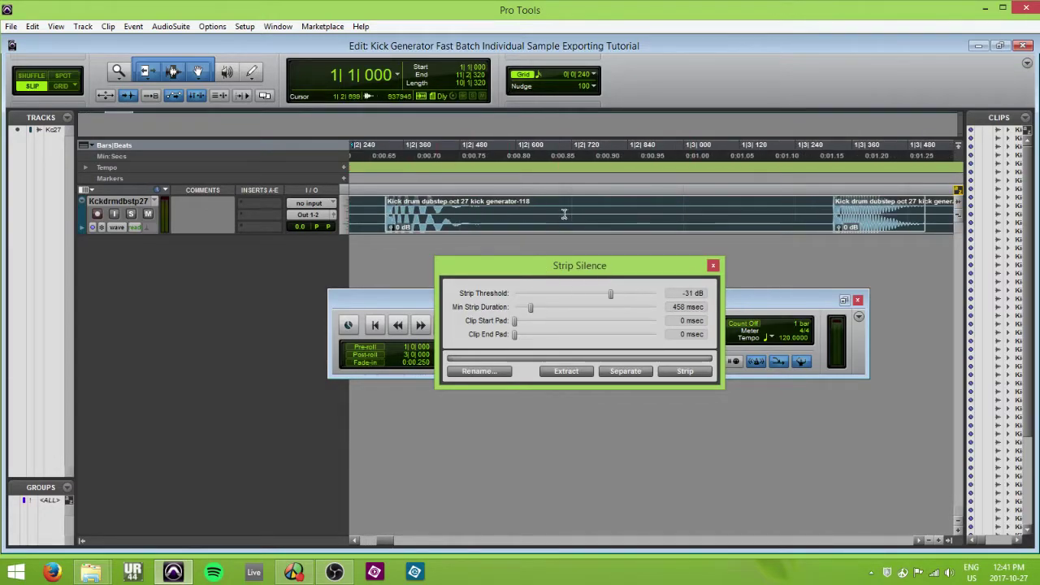
mouse_move(610, 295)
left_mouse_down()
mouse_move(675, 285)
mouse_move(612, 300)
left_mouse_up()
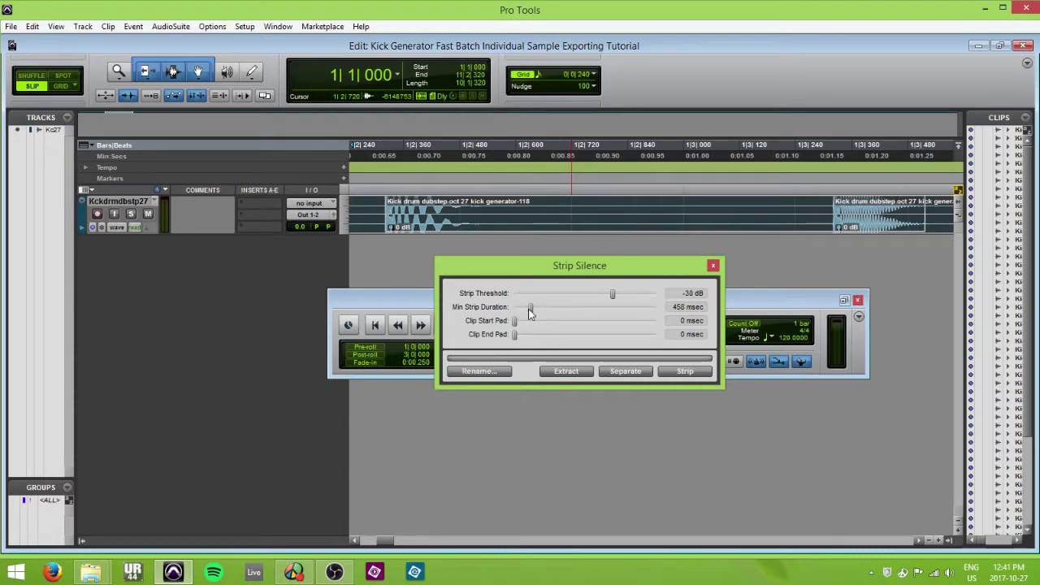
left_click_drag(529, 309, 526, 312)
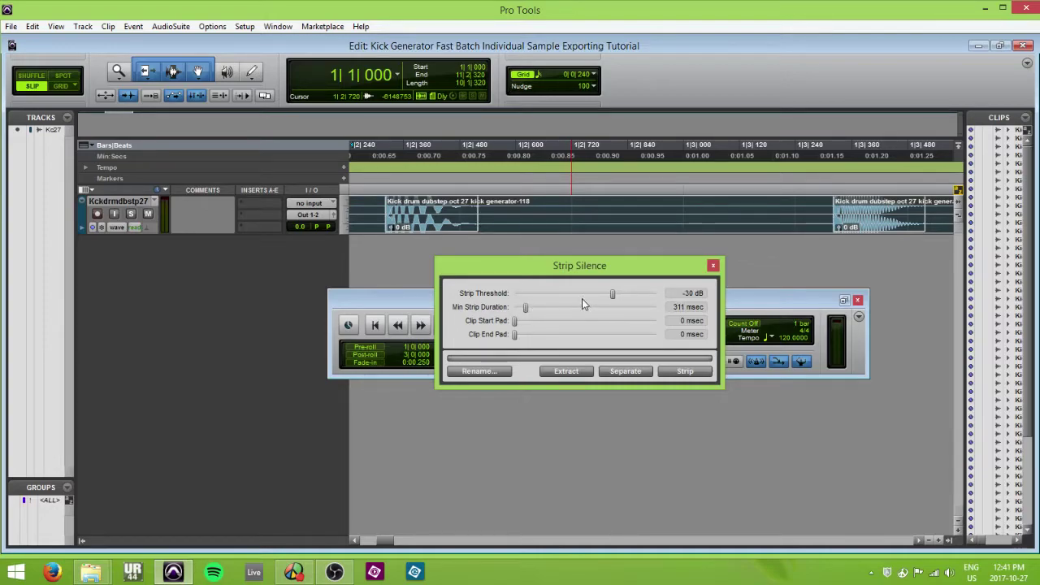
Set the strip threshold to -35 dB and check where the strip boundaries fall on the kick tails
left_click_drag(611, 293, 605, 298)
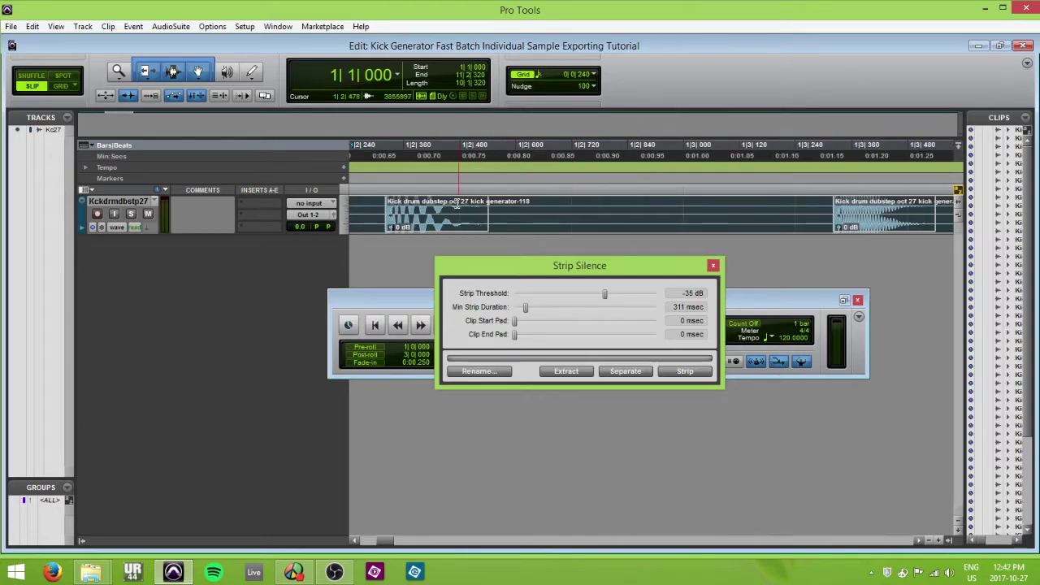
scroll(520, 208, "right", 1)
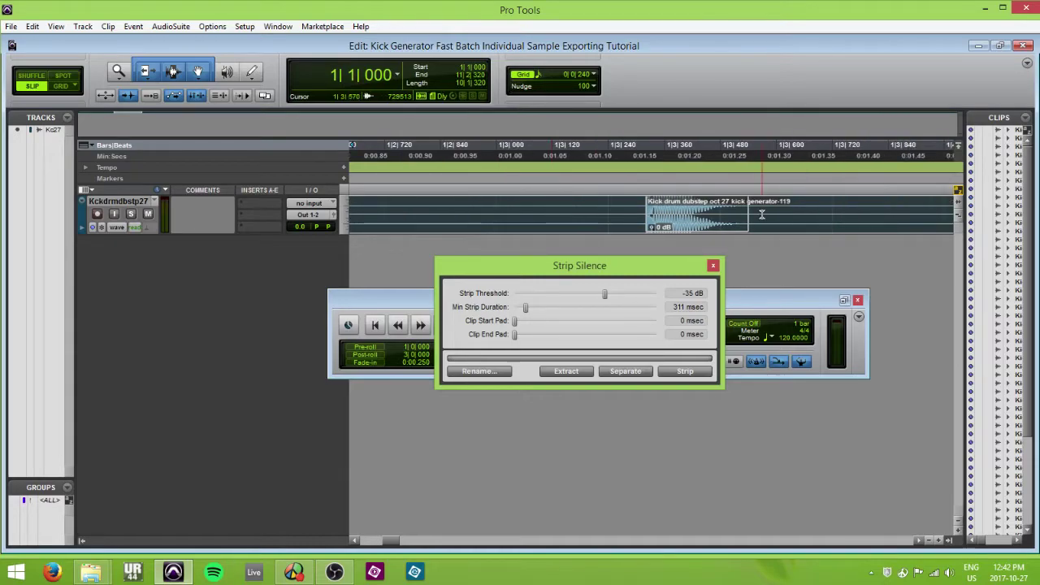
scroll(748, 208, "up", 1)
scroll(770, 220, "up", 1)
scroll(815, 211, "right", 1)
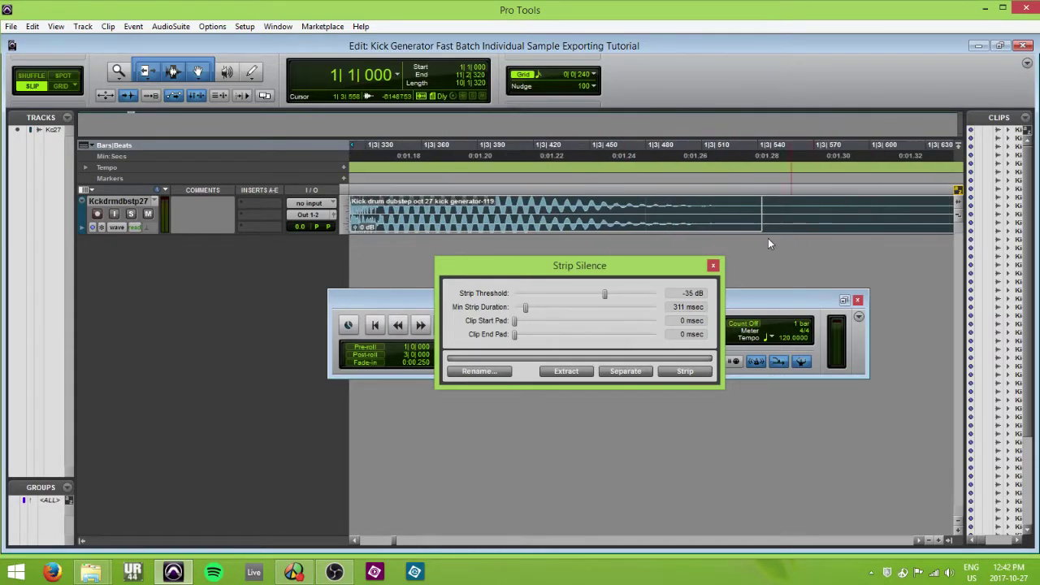
Strip the silence from all the selected kick clips and close Strip Silence
scroll(769, 234, "down", 2)
scroll(692, 213, "right", 6)
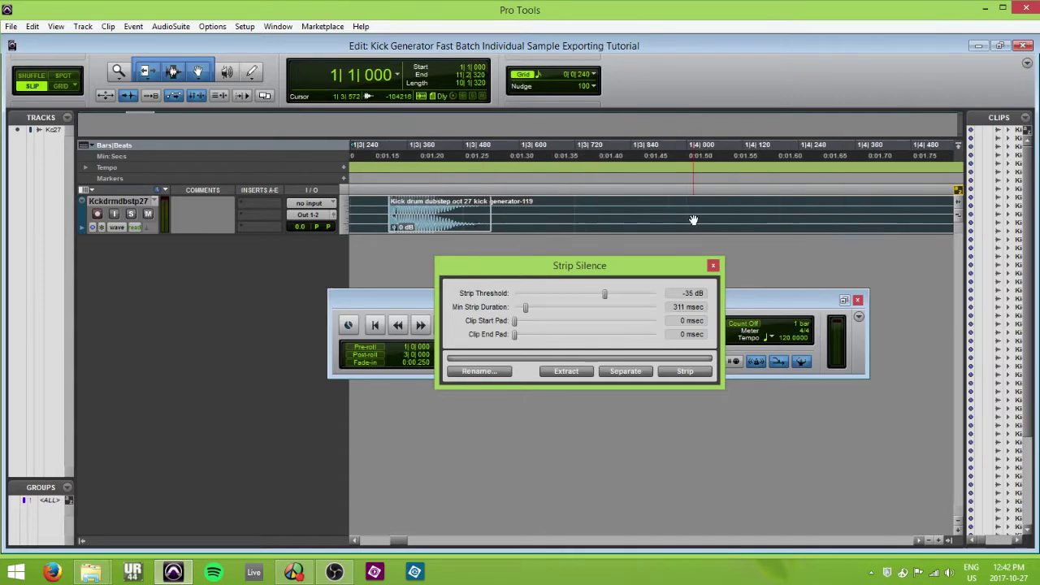
scroll(696, 208, "right", 6)
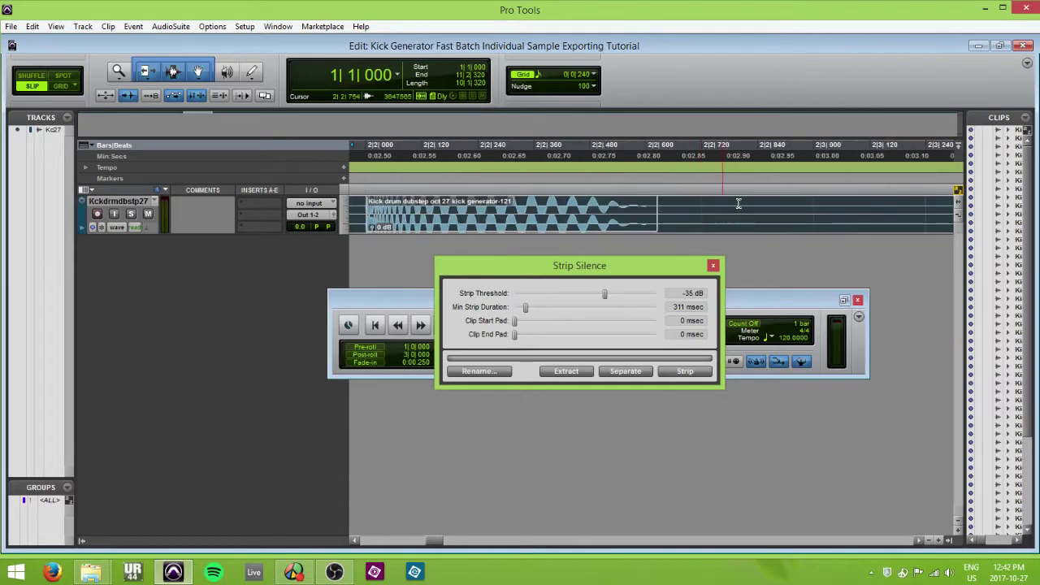
scroll(659, 201, "right", 6)
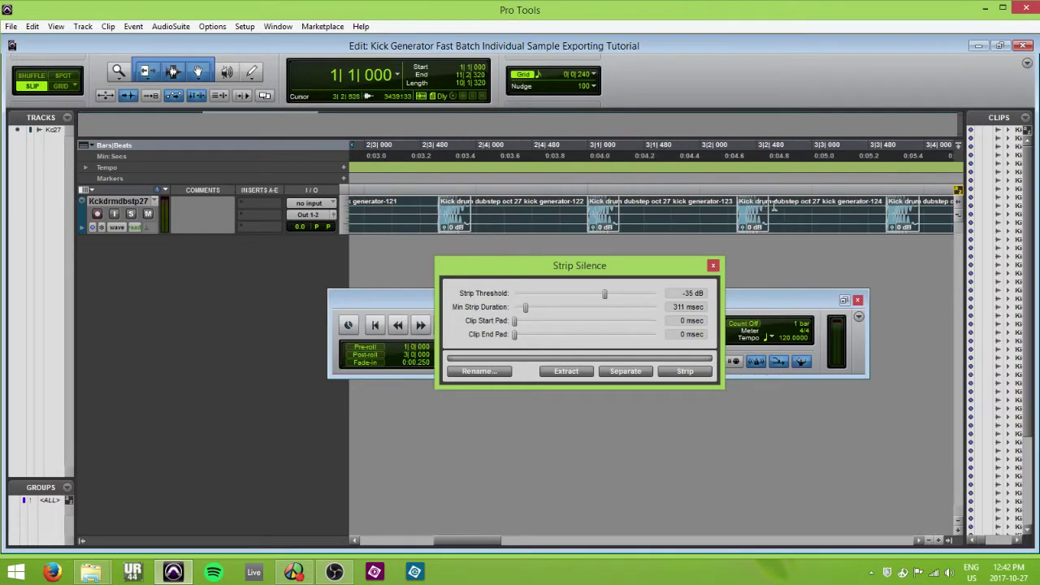
scroll(807, 210, "right", 6)
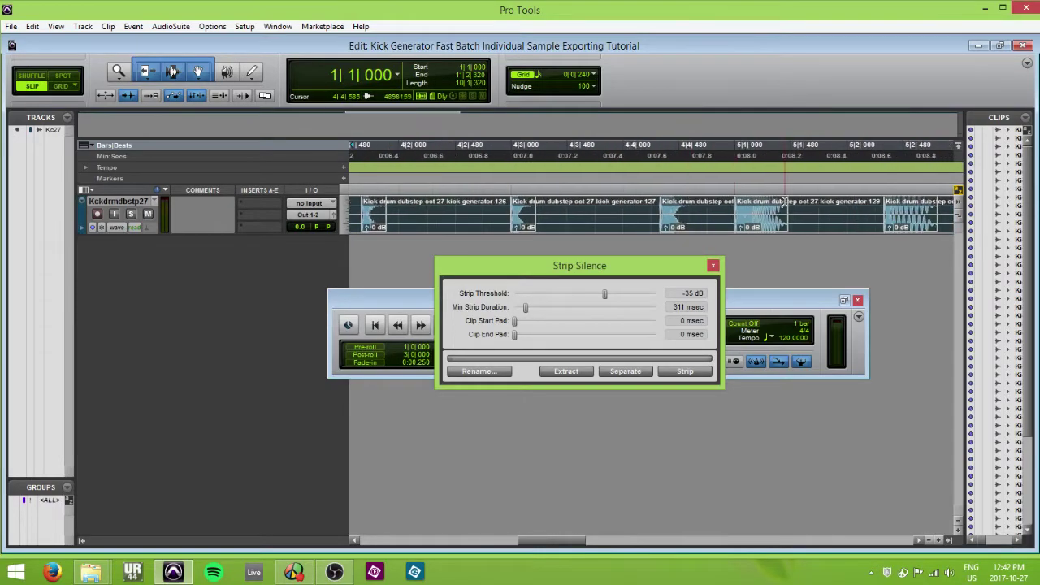
scroll(633, 211, "right", 4)
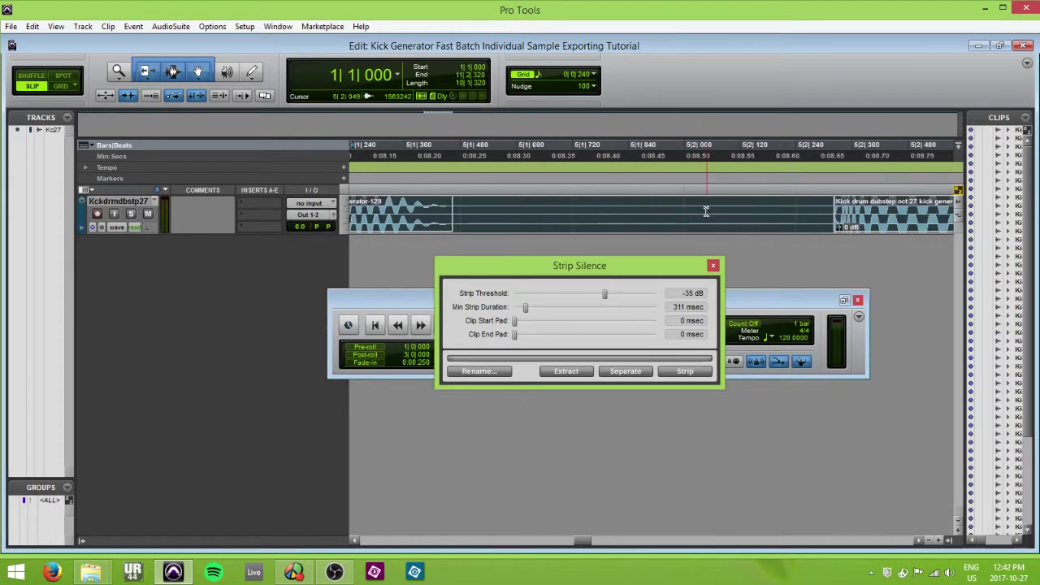
scroll(811, 212, "right", 6)
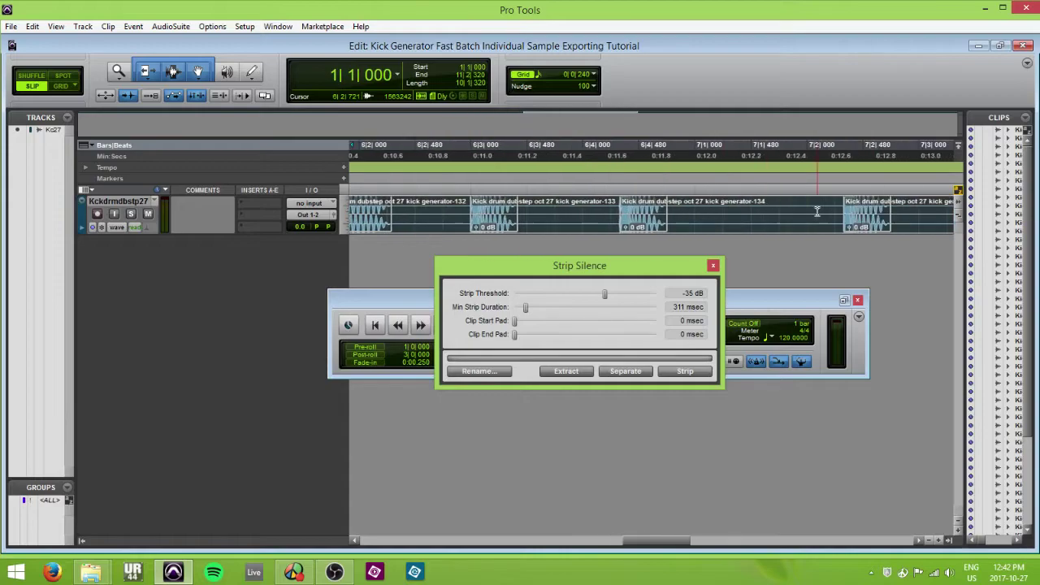
scroll(813, 213, "down", 3)
scroll(813, 213, "down", 2)
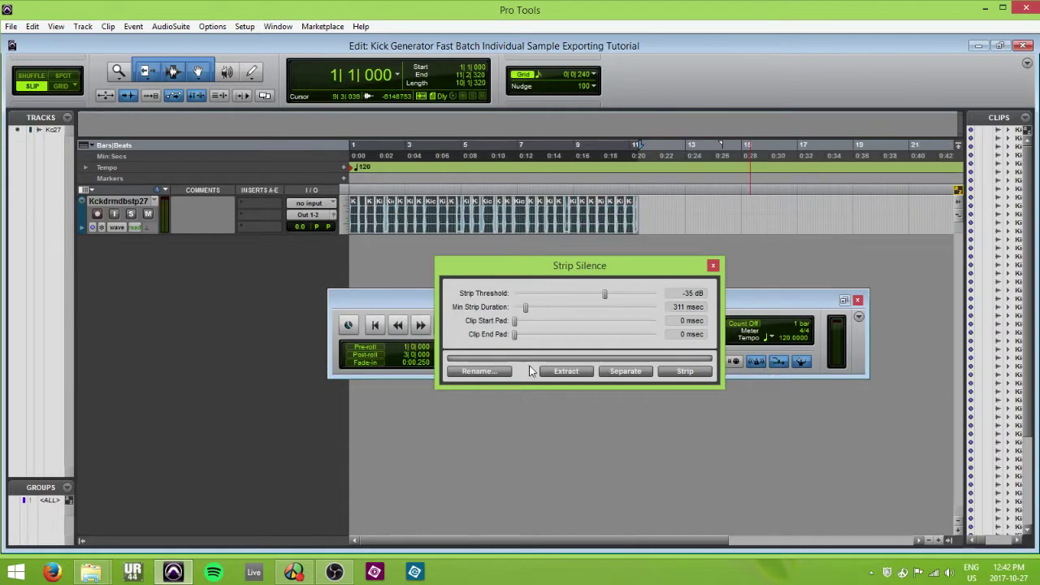
left_click(685, 371)
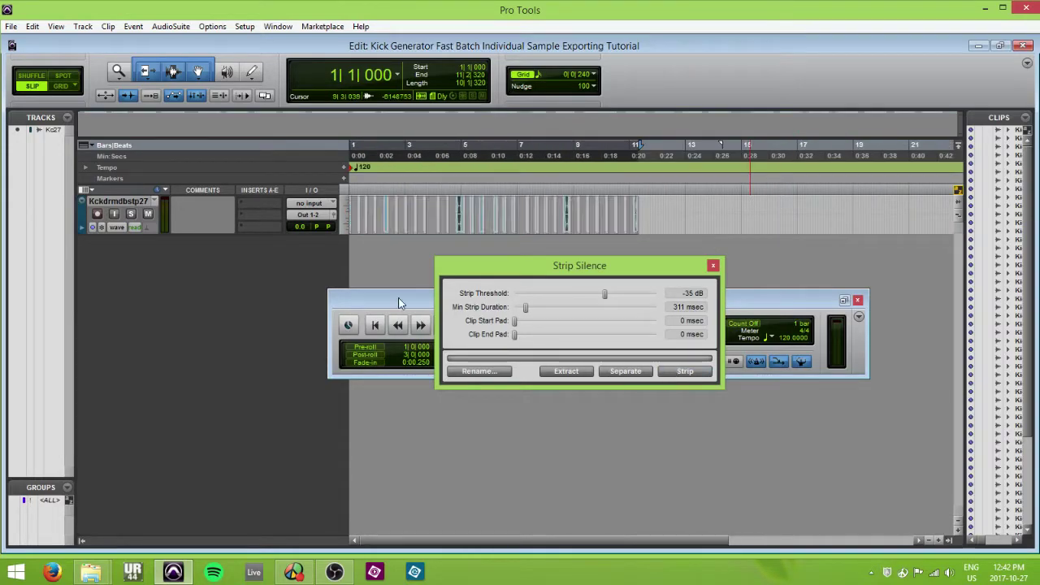
left_click(713, 266)
Cut the silent remainder off the last kick clip at 11|2|006 and extend the clip's end slightly
left_click(676, 209)
key("t")
key("t")
key("t")
left_click(376, 208)
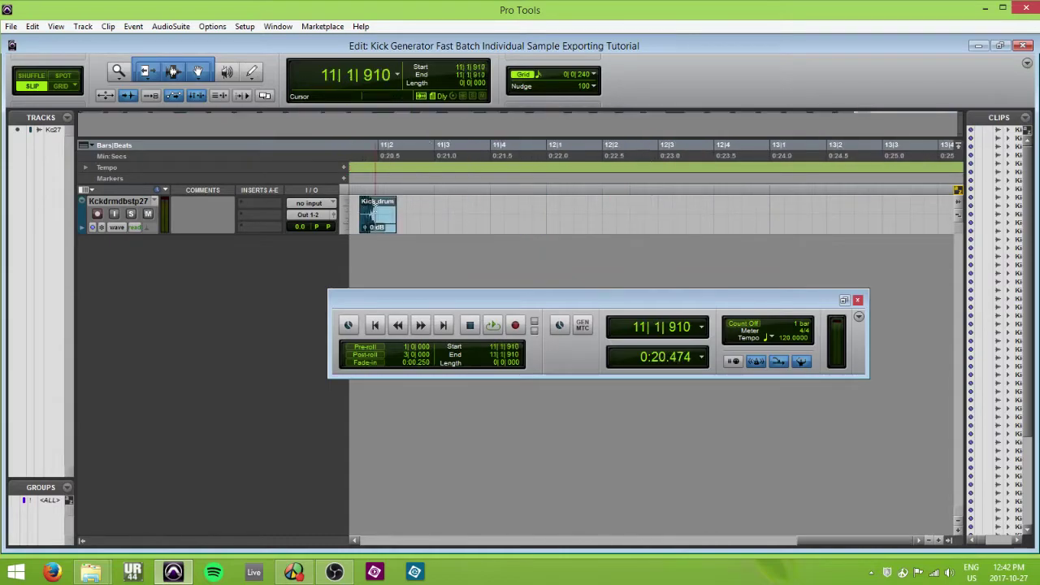
key("t")
key("t")
key("t")
left_click(678, 209)
key("b")
left_click(705, 220)
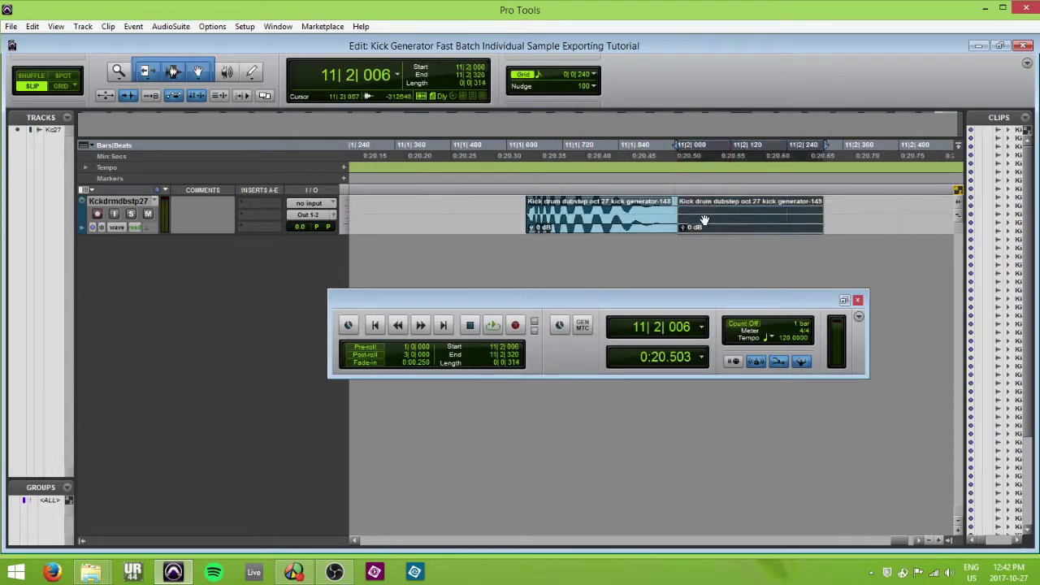
key("Delete")
mouse_move(673, 217)
left_mouse_down()
mouse_move(691, 214)
mouse_move(682, 213)
left_mouse_up()
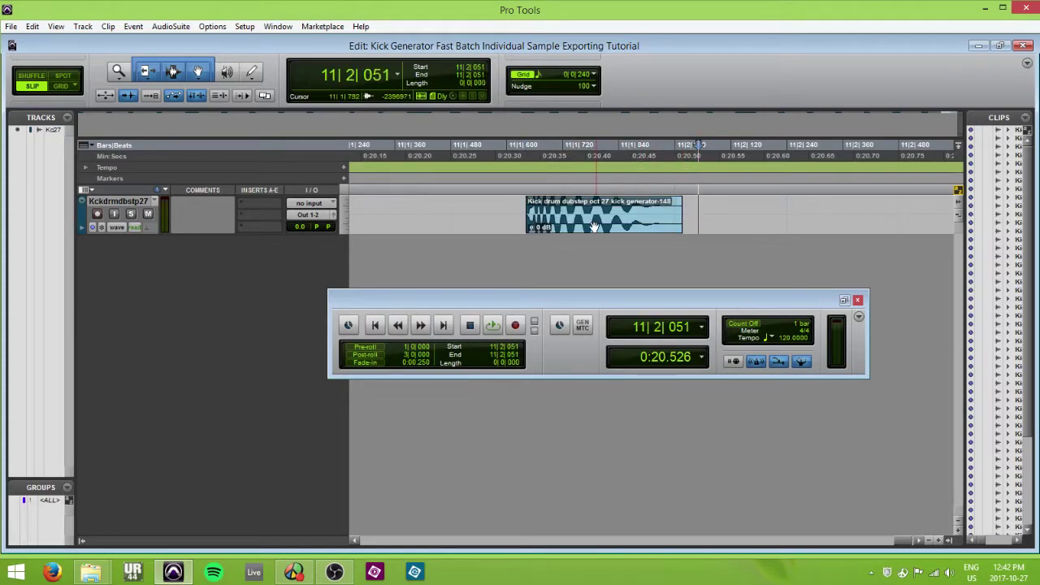
Separate kick clip 139 at 8|3|945 and delete the silent part that runs into the next kick
key("r")
key("r")
key("r")
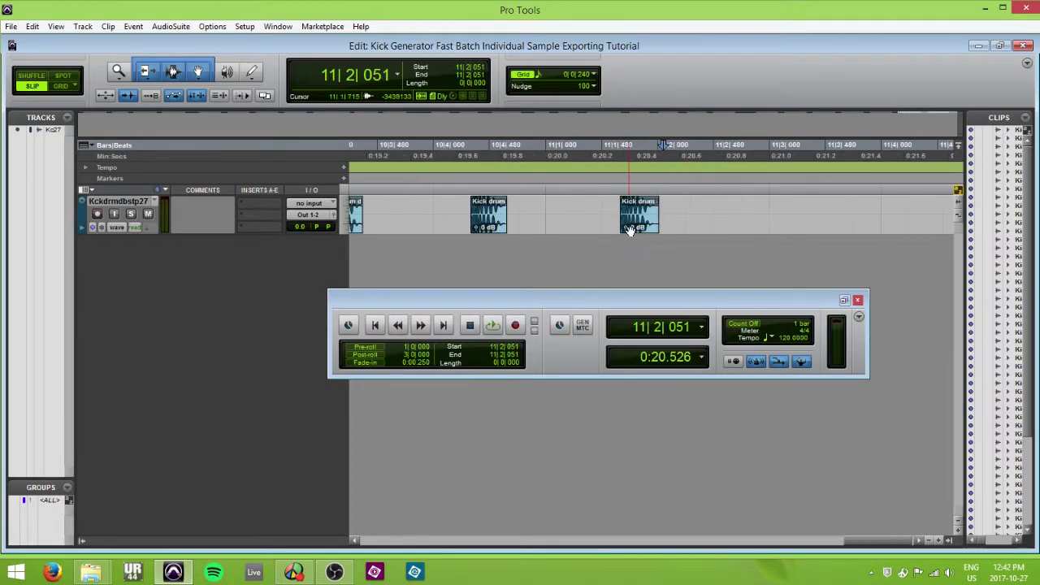
scroll(602, 230, "left", 3)
left_click(563, 207)
scroll(562, 206, "up", 5)
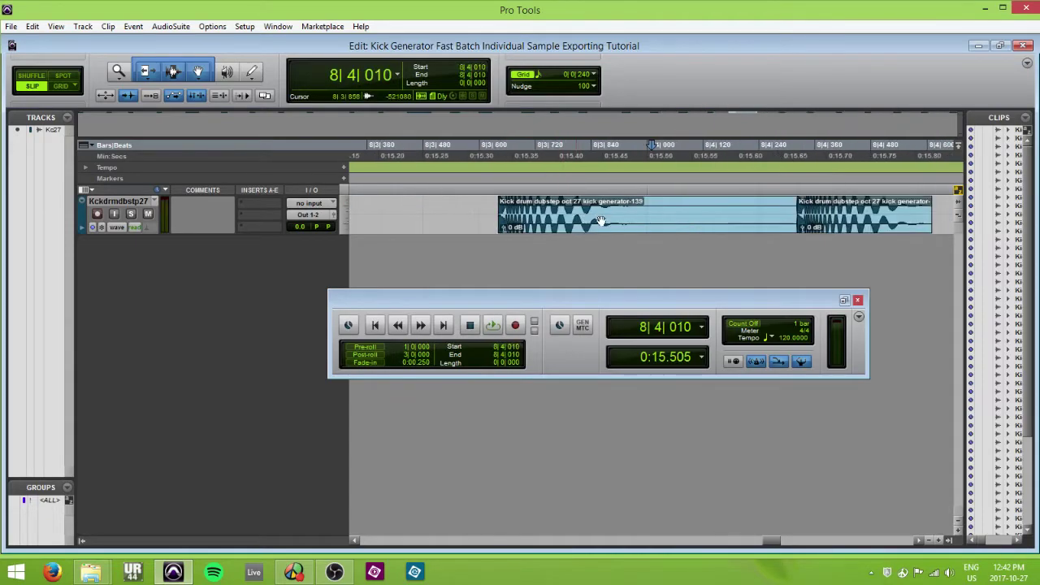
left_click(643, 213)
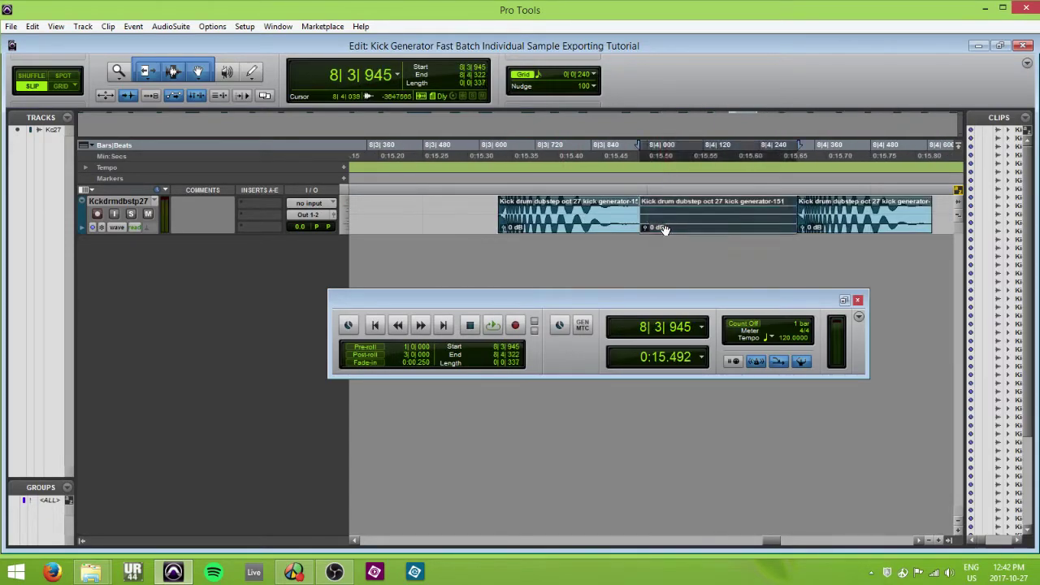
Separate kick clip 128 at 4|4|559 and delete the silent part before the kick at bar 5
scroll(598, 236, "down", 4)
scroll(613, 227, "left", 10)
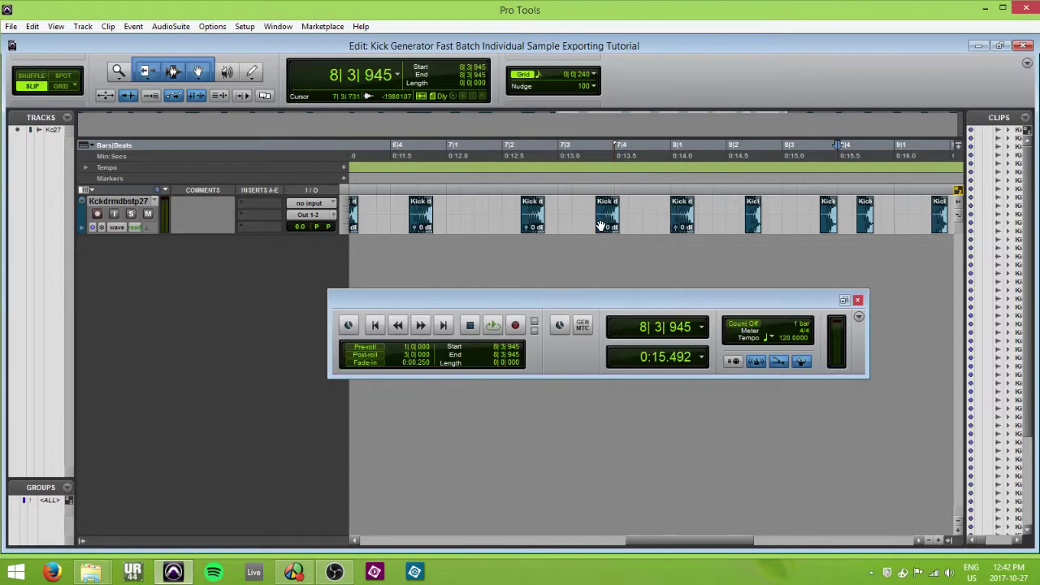
left_click(543, 207)
key("t")
key("t")
key("t")
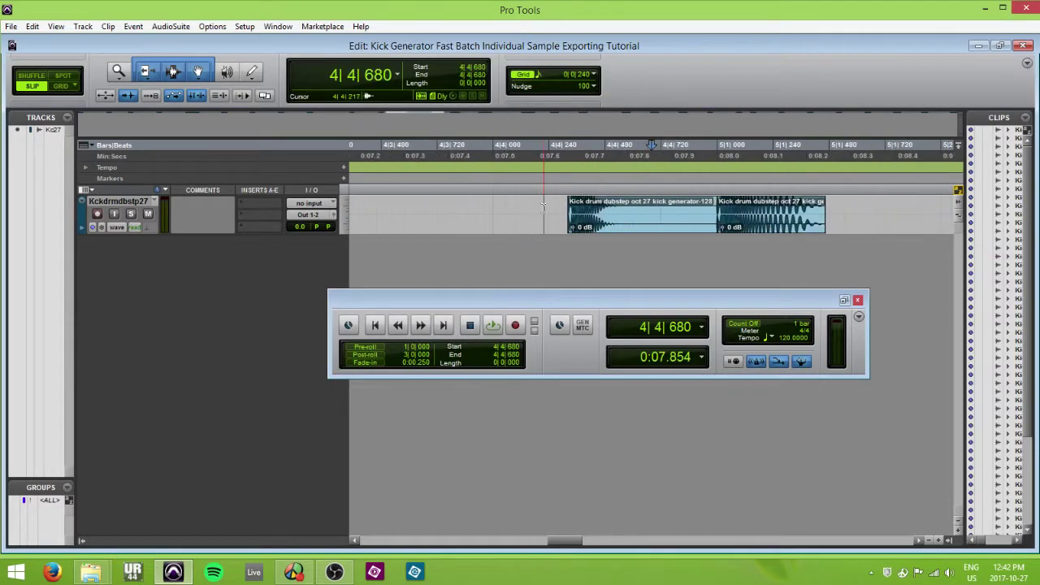
left_click(595, 208)
key("b")
left_click(642, 223)
key("Delete")
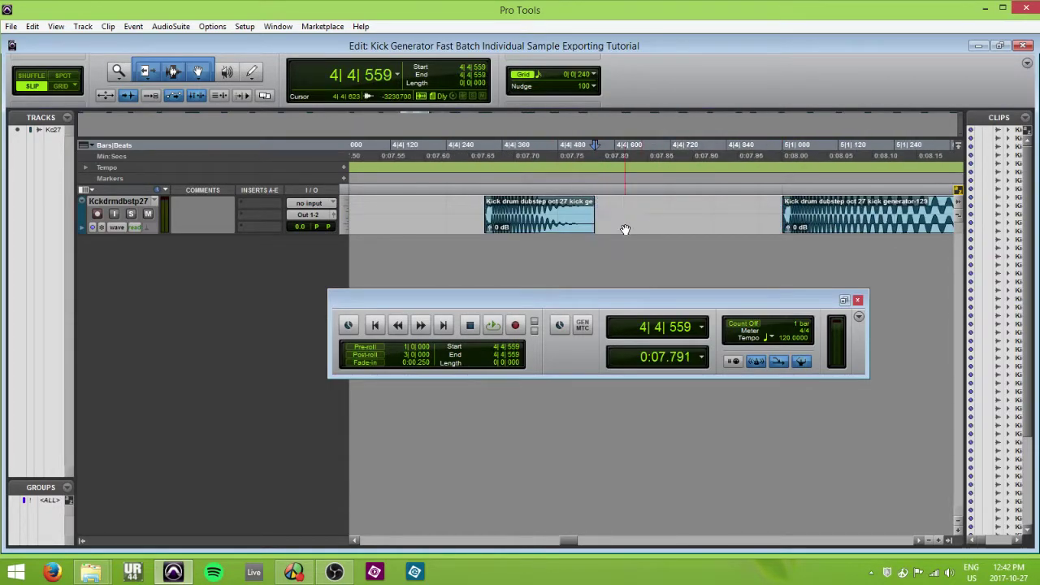
Examine the whole track for kick clips that still have a silent tail or touch the next clip
key("r")
key("r")
key("r")
key("r")
scroll(631, 221, "left", 2)
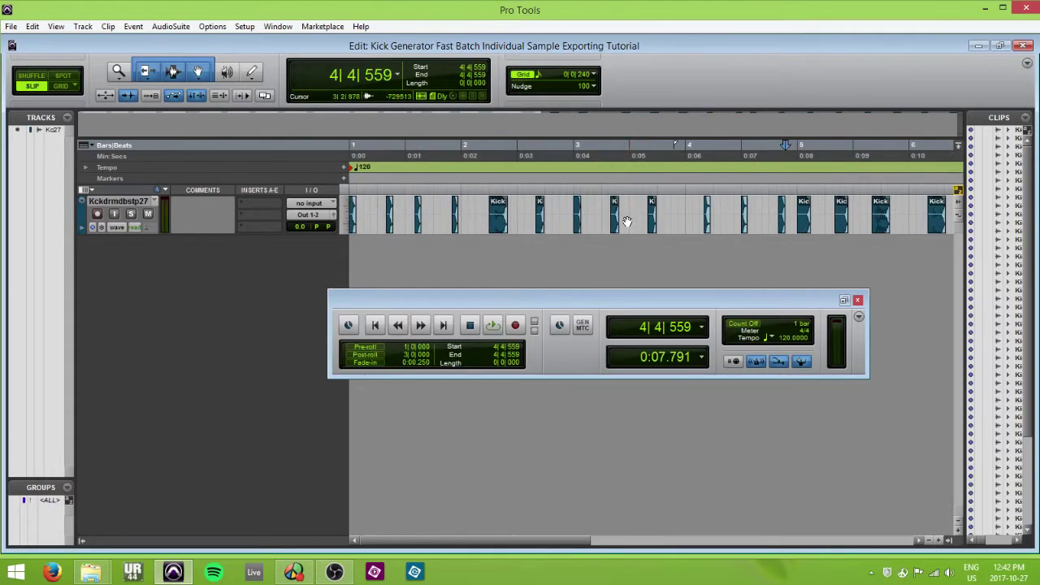
scroll(623, 223, "down", 3)
scroll(602, 223, "up", 3)
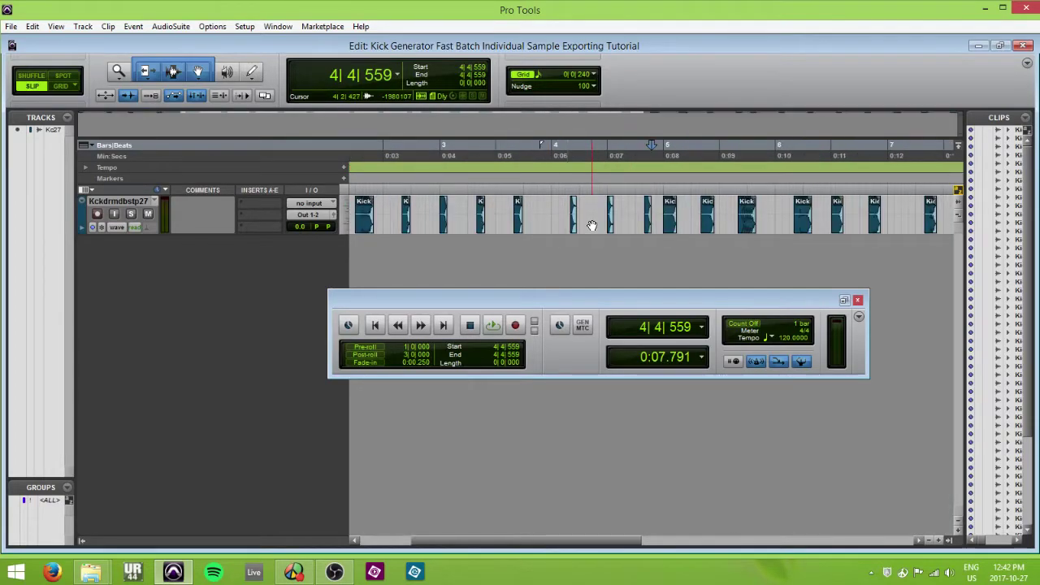
scroll(596, 224, "down", 2)
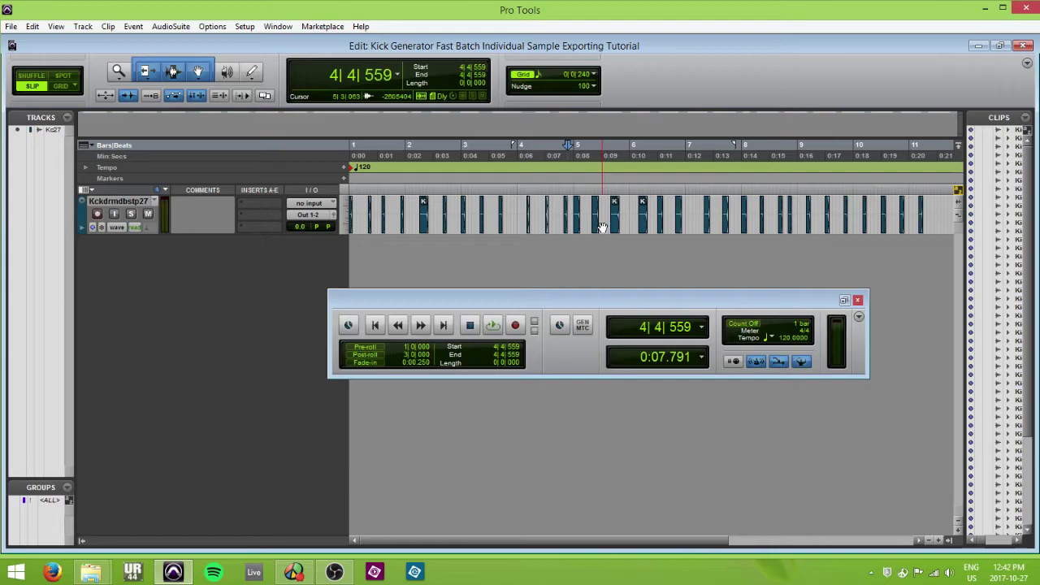
Select all the kick clips and batch create new 10 millisecond fade-outs, without new fade-ins or crossfades
key("r")
key("t")
key("ctrl+a")
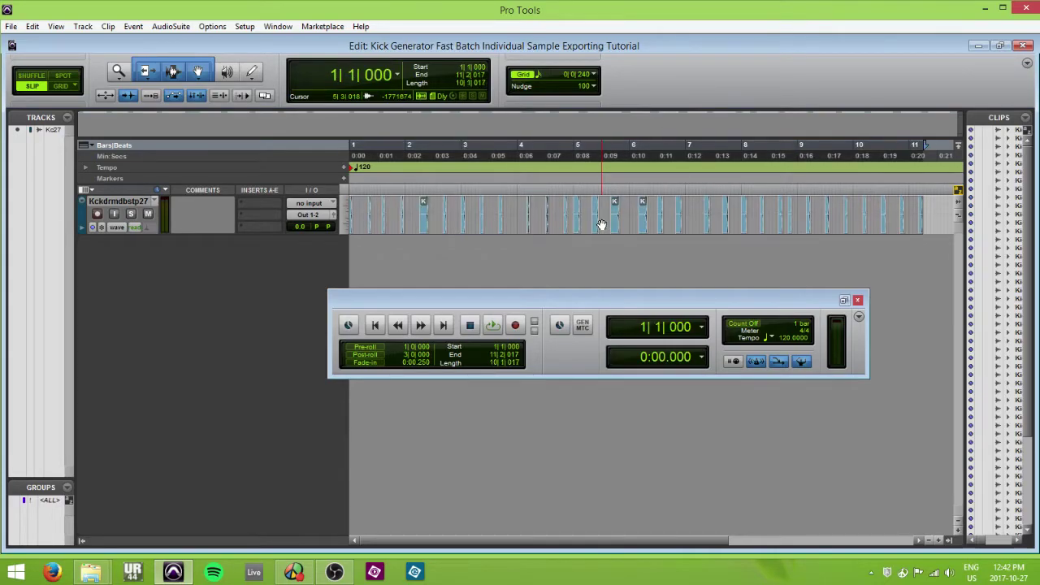
key("ctrl+f")
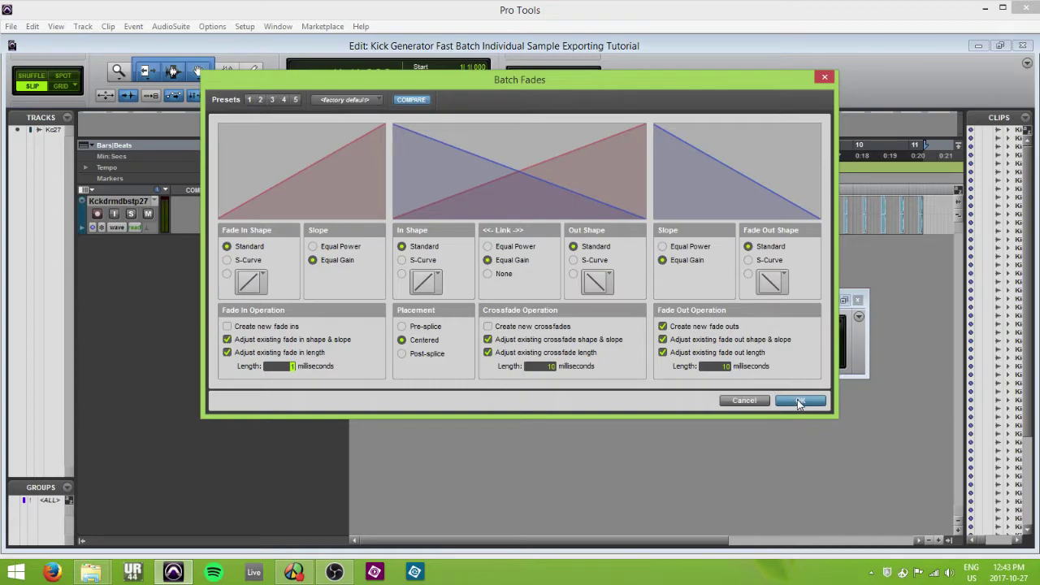
left_click(797, 399)
Examine the fade-out at the end of the first kick clip and play back its tail
key("t")
key("t")
key("t")
key("t")
key("t")
key("t")
key("t")
key("t")
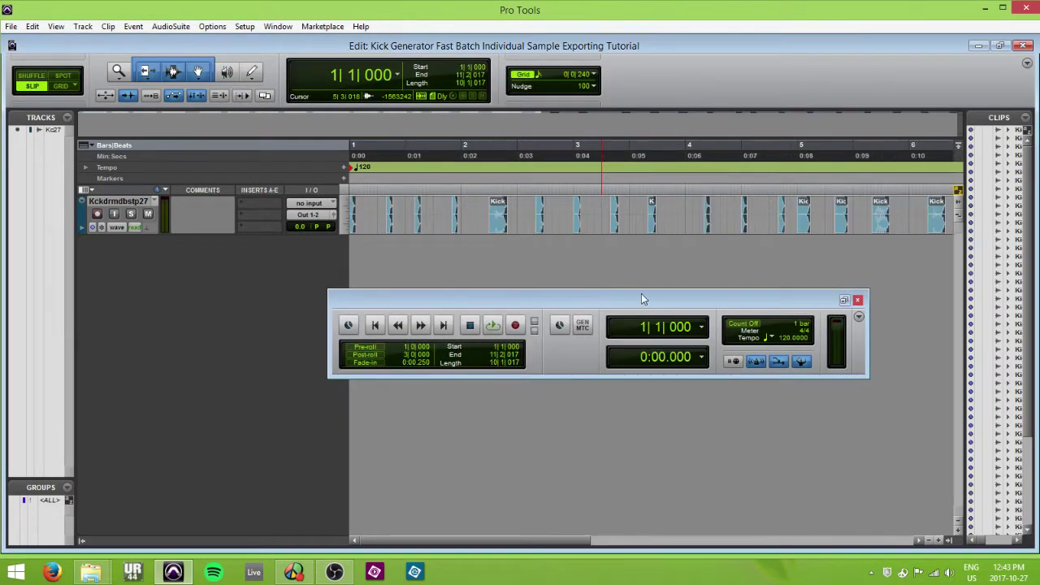
left_click(693, 213)
key("r")
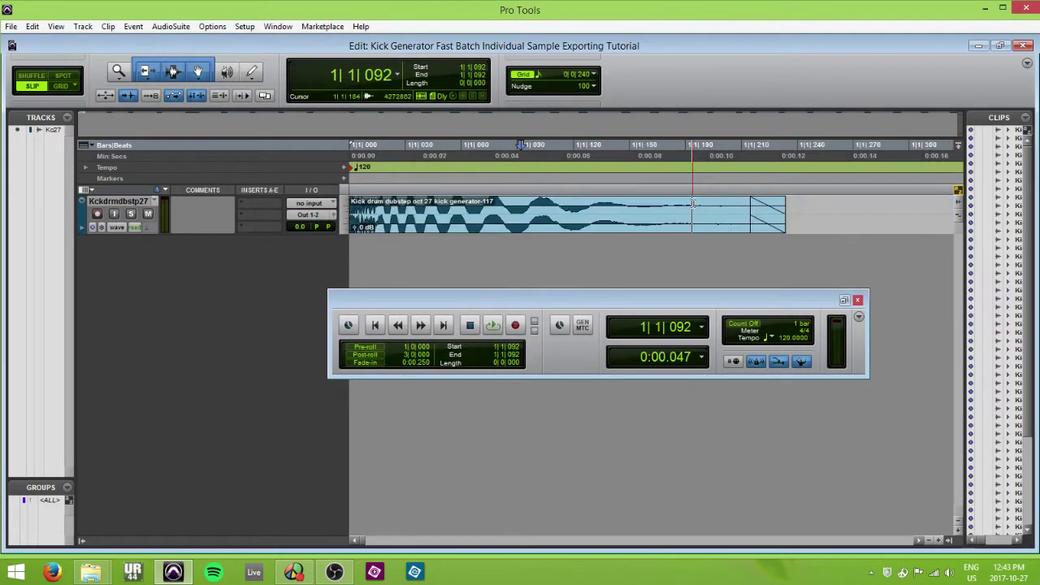
left_click(722, 219)
left_click(678, 208)
key("space")
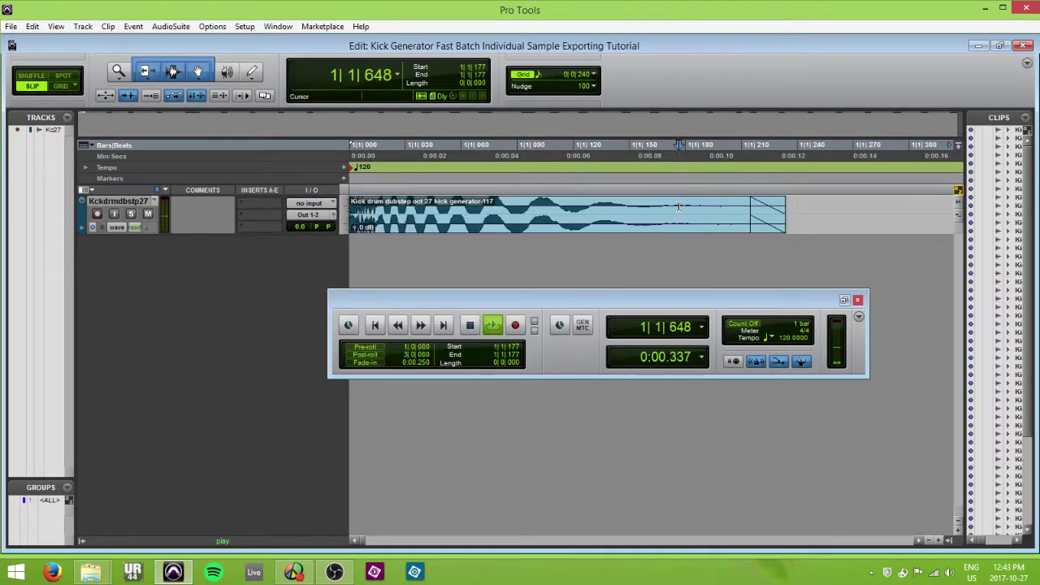
key("space")
Play back the first several kick clips from the start of the track to check how they sound
scroll(768, 217, "down", 3)
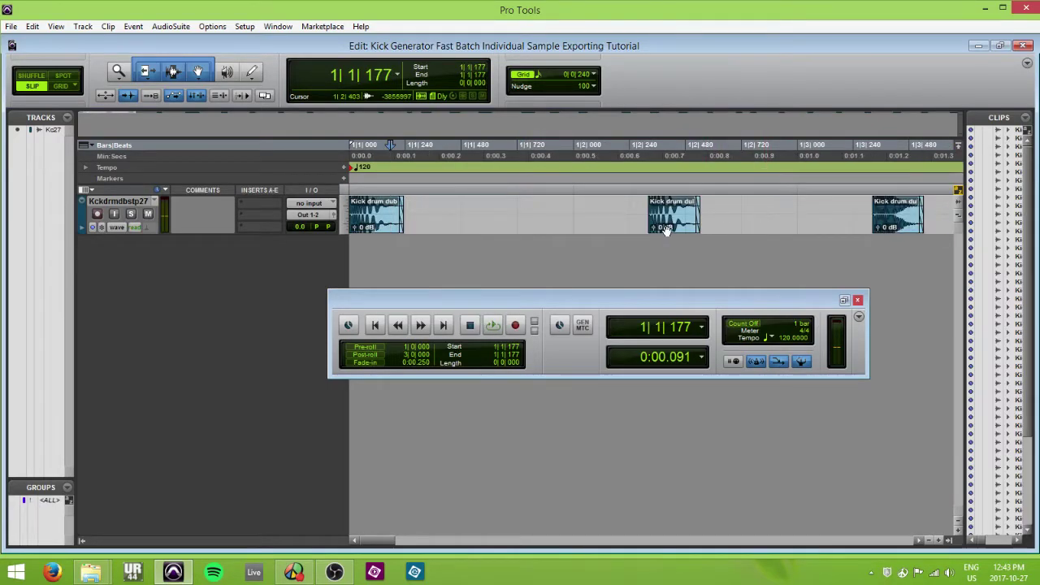
scroll(742, 227, "down", 1)
key("Return")
scroll(682, 227, "down", 1)
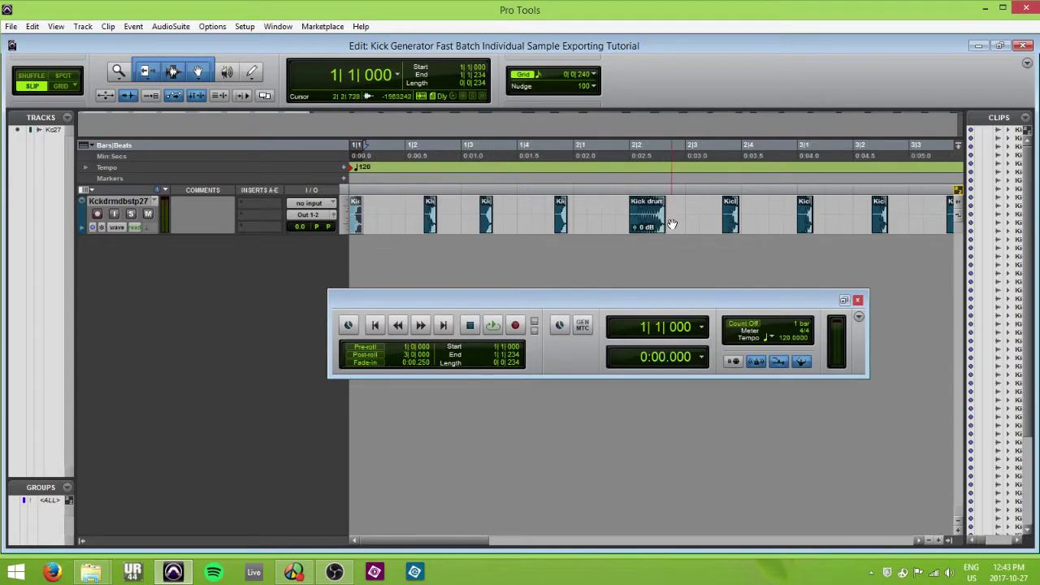
key("space")
key("space")
key("space")
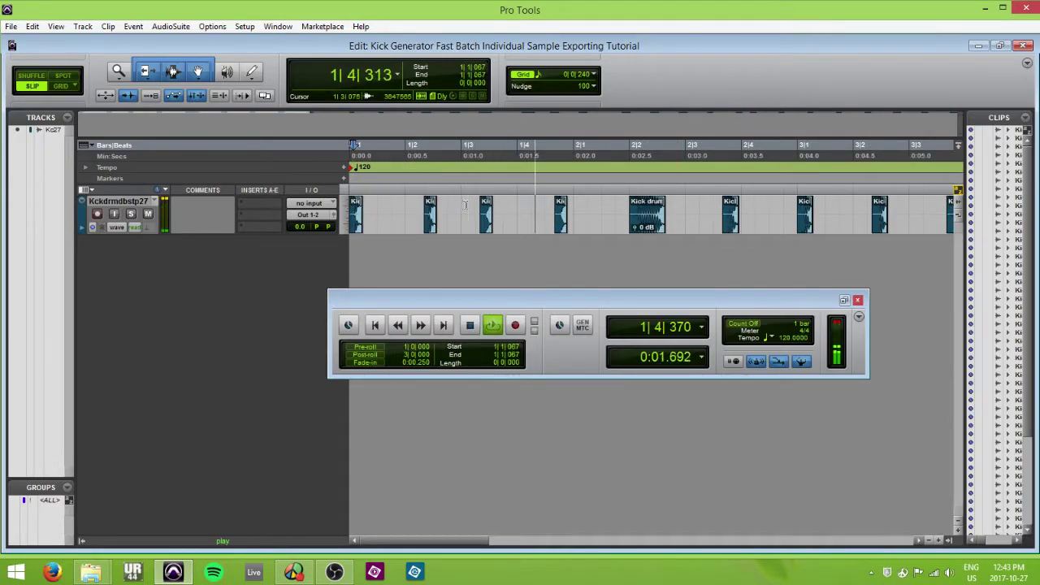
key("space")
Select all the kick clips on the track and open the AudioSuite Gain processor
key("r")
key("r")
key("r")
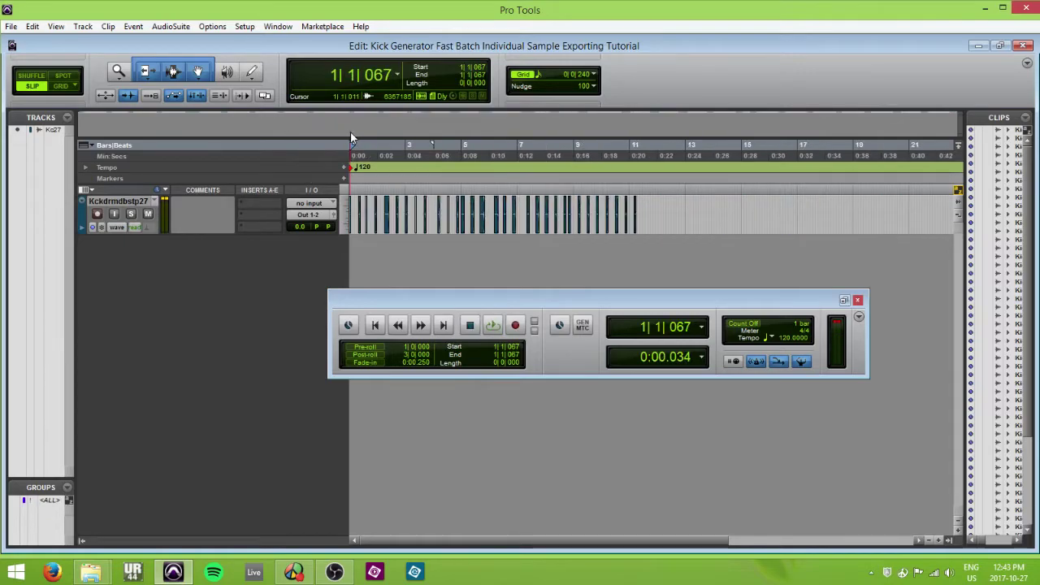
left_click(651, 203)
key("ctrl+a")
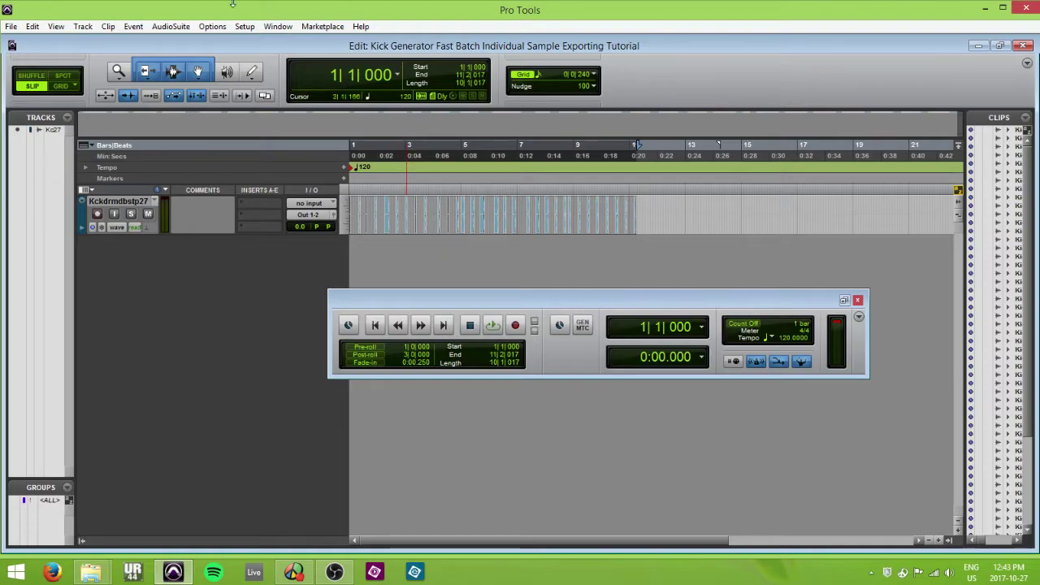
left_click(135, 28)
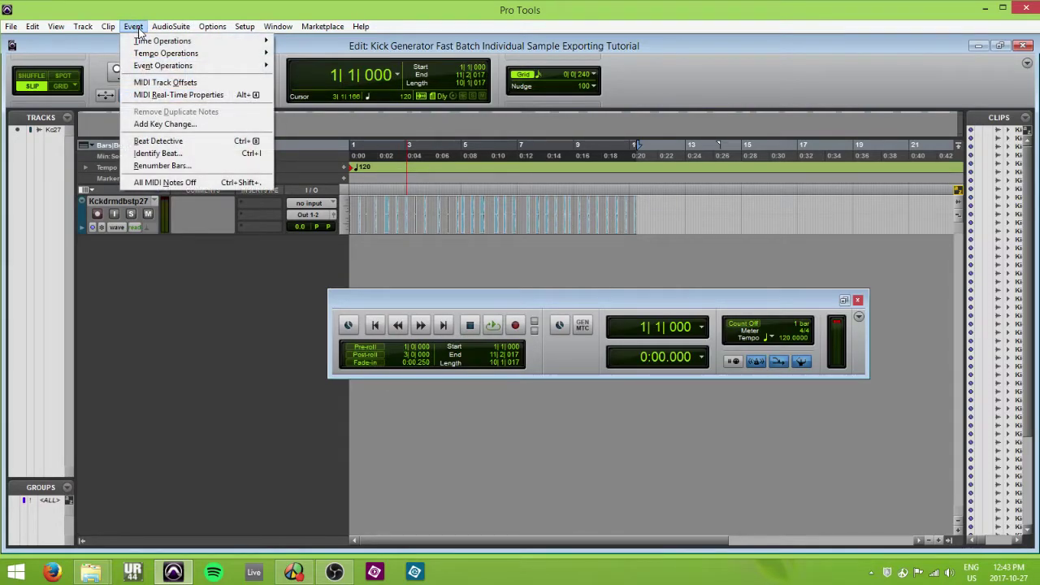
mouse_move(154, 30)
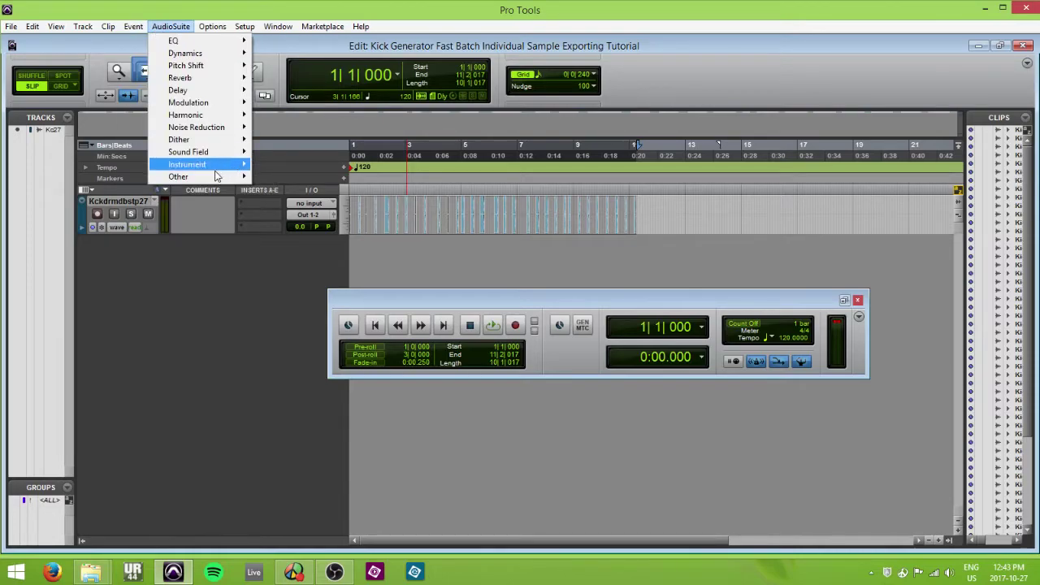
mouse_move(213, 174)
left_click(364, 207)
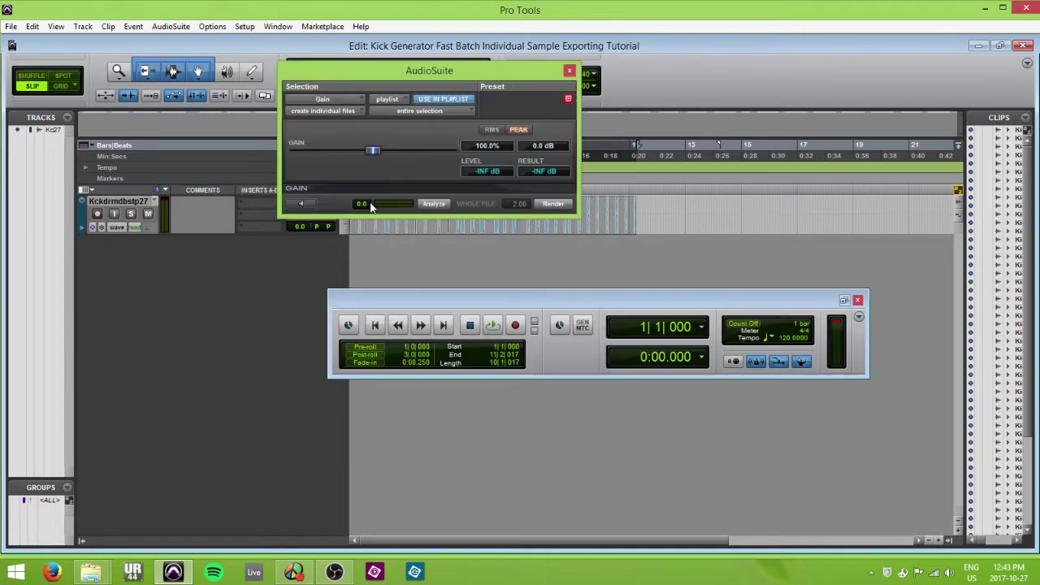
Render the selected clips through Gain at 0.0 dB as individual files over the entire selection, and close the processor
left_click_drag(453, 65, 512, 80)
left_click(382, 124)
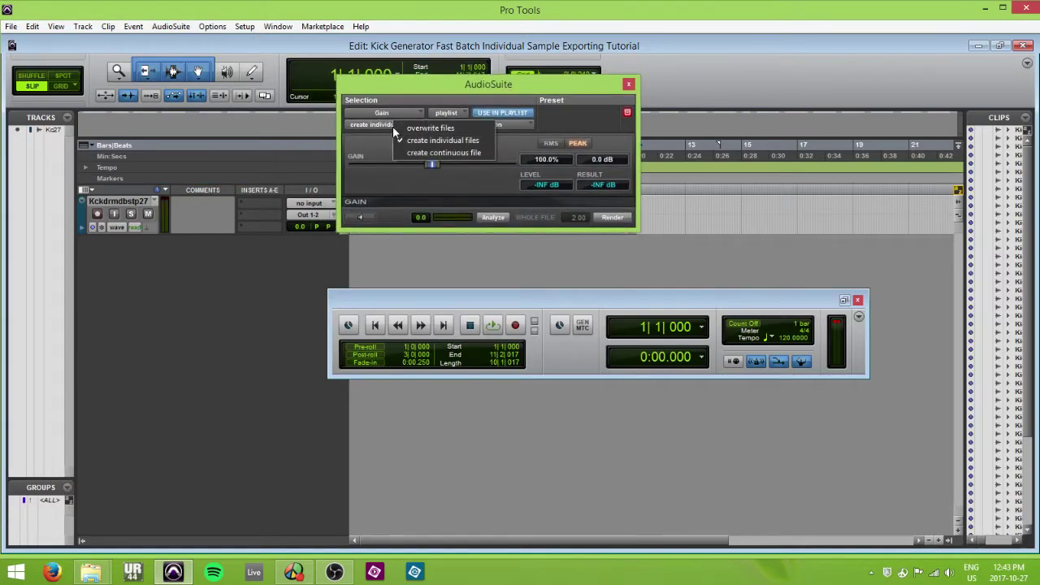
left_click(398, 125)
left_click(494, 122)
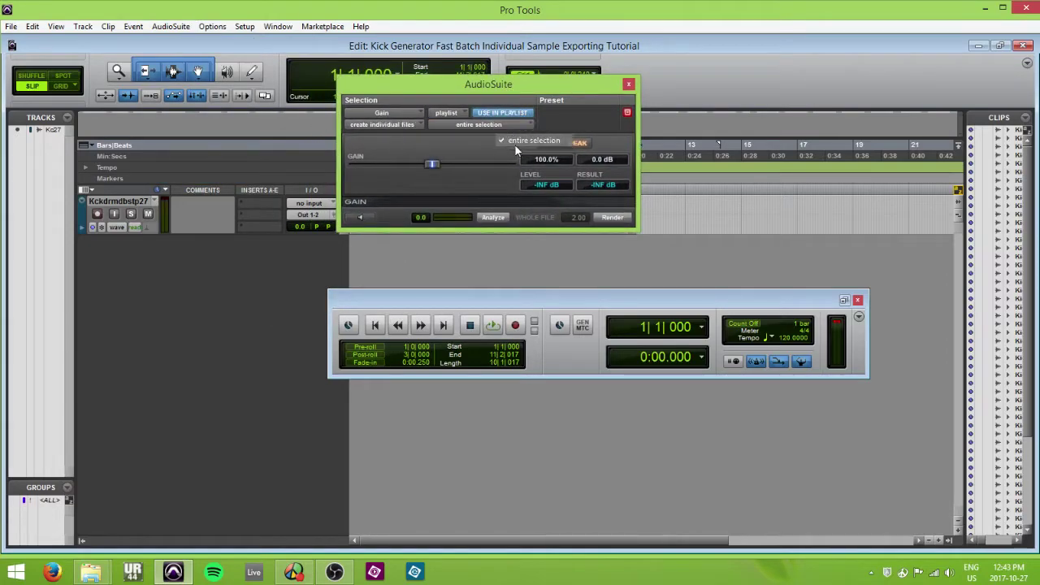
left_click(514, 142)
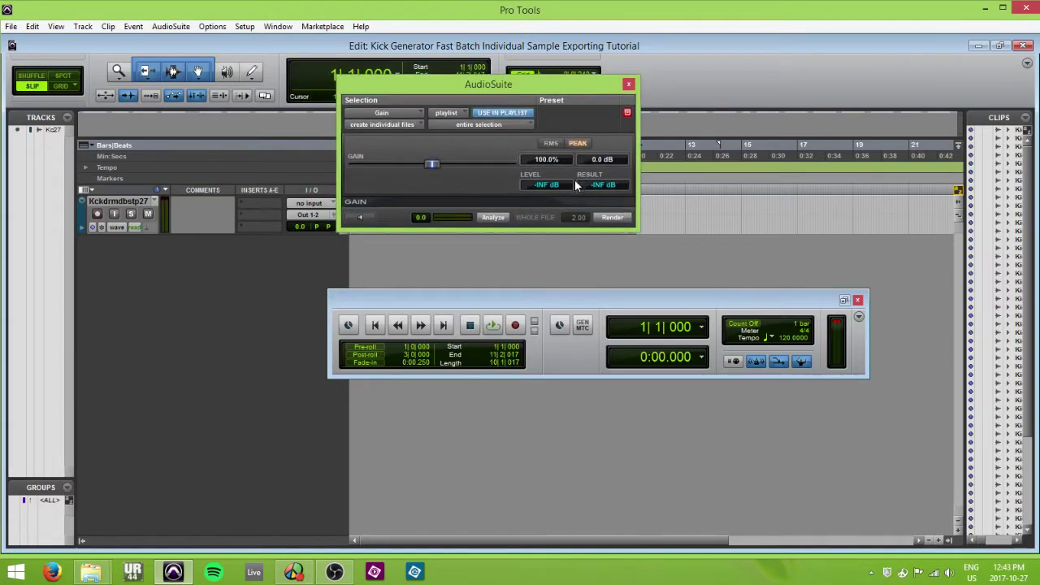
left_click(613, 218)
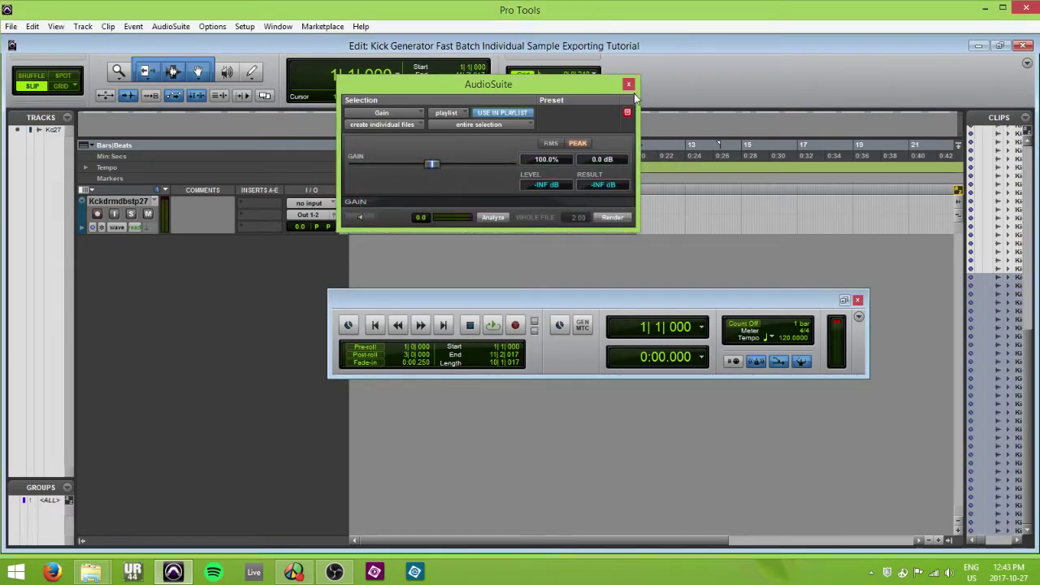
left_click(629, 84)
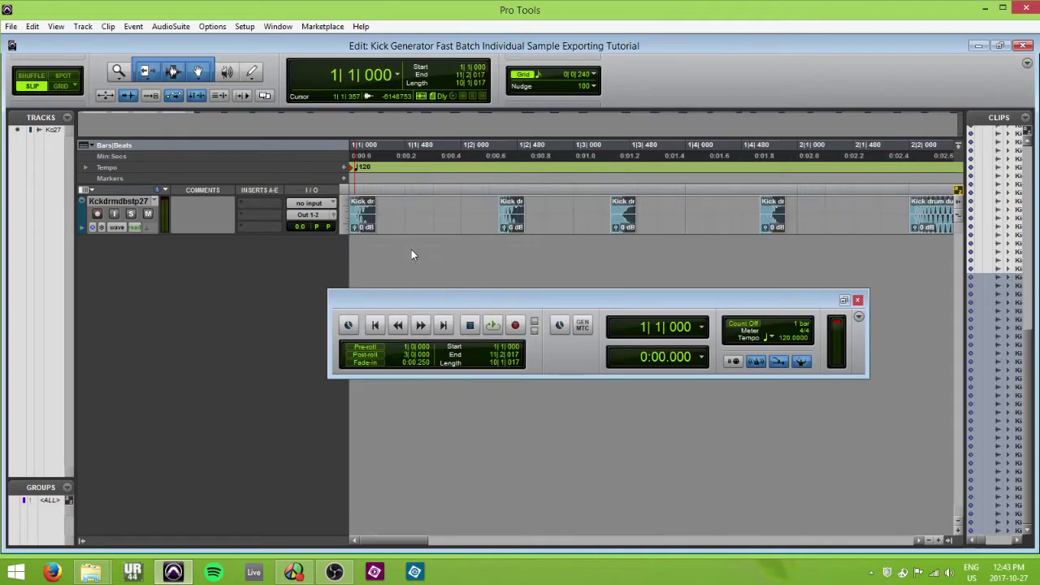
Play back the rendered kick clips starting from the long clip at bar 2, beat 2
key("t")
key("r")
key("r")
key("r")
key("r")
key("r")
key("t")
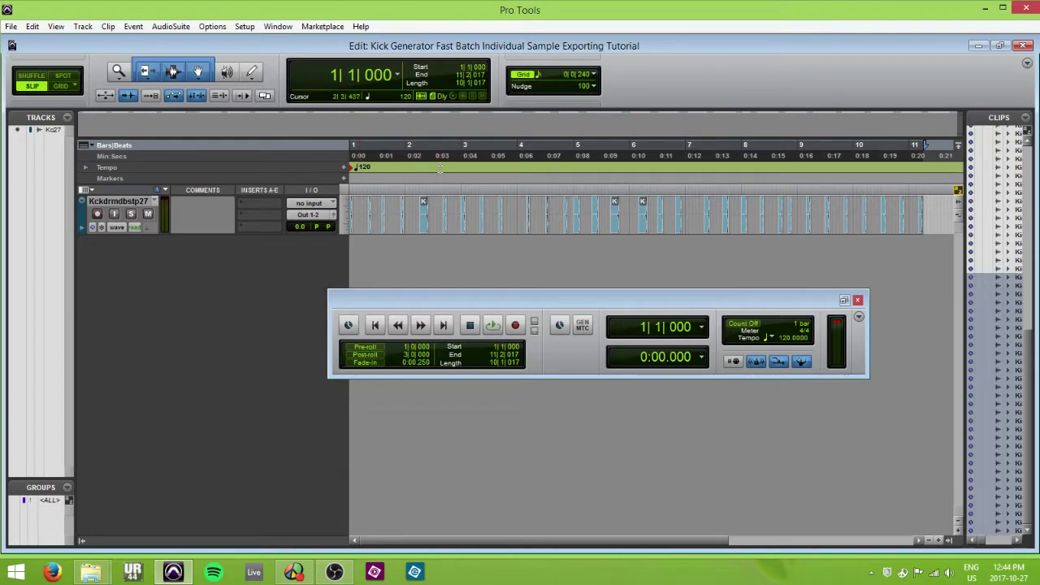
left_click(409, 188)
left_click(422, 189)
left_click(421, 188)
key("space")
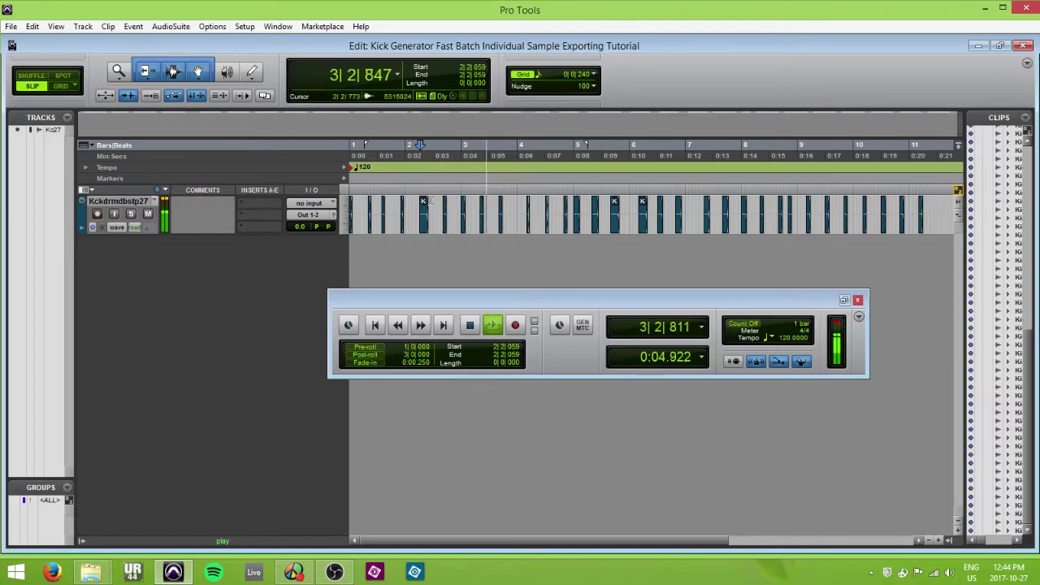
Stop playback and examine the waveform at the start of the rendered clip at bar 2, beat 2
key("space")
key("t")
key("t")
key("t")
key("t")
key("t")
key("t")
key("t")
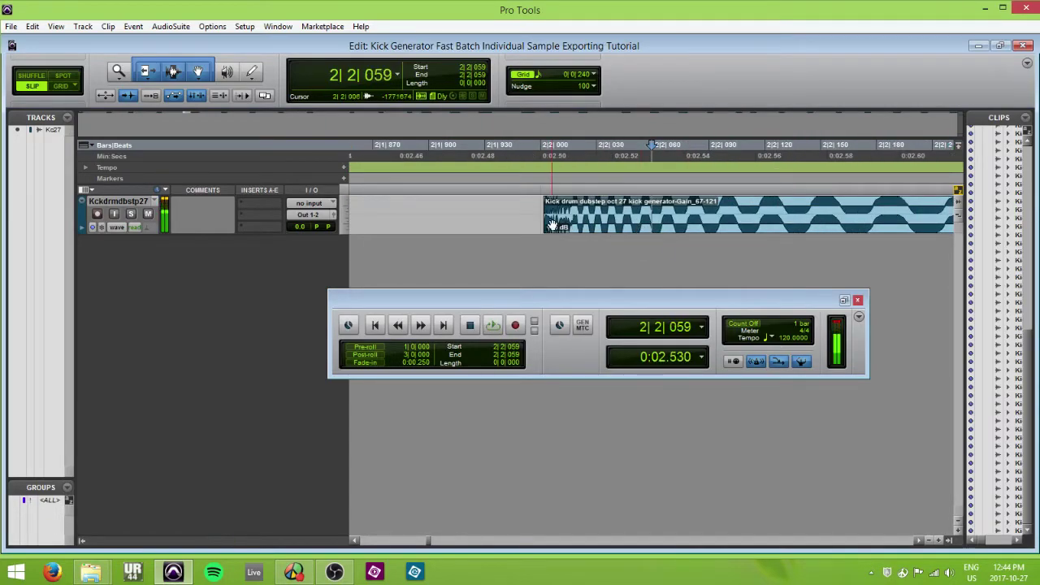
Select all the clips and set up their export as files with WAV type, Interleaved format, 24 Bit and 44.1 kHz
scroll(528, 238, "down", 8)
key("ctrl+a")
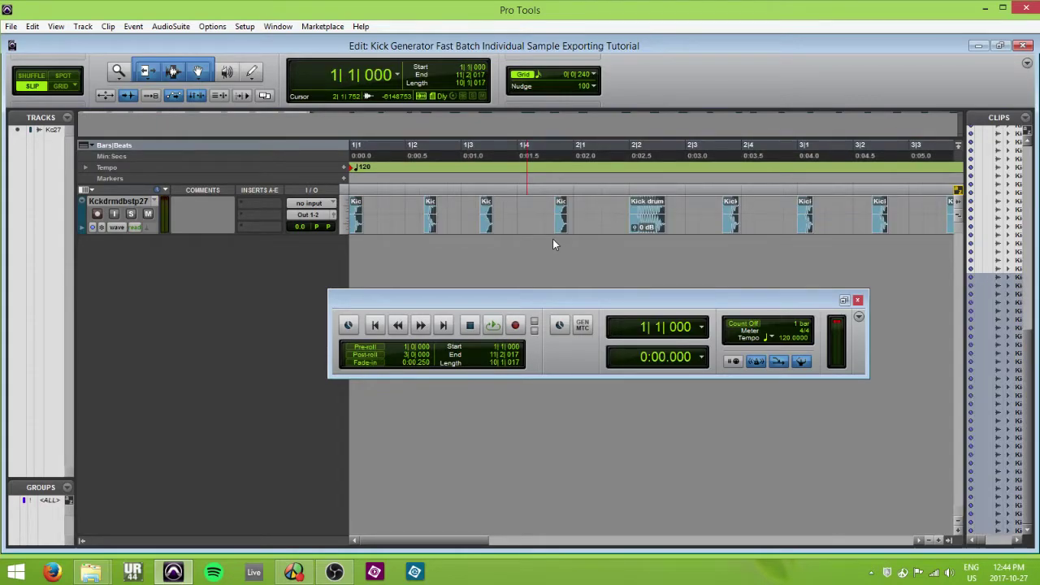
key("ctrl+shift+k")
left_click(496, 141)
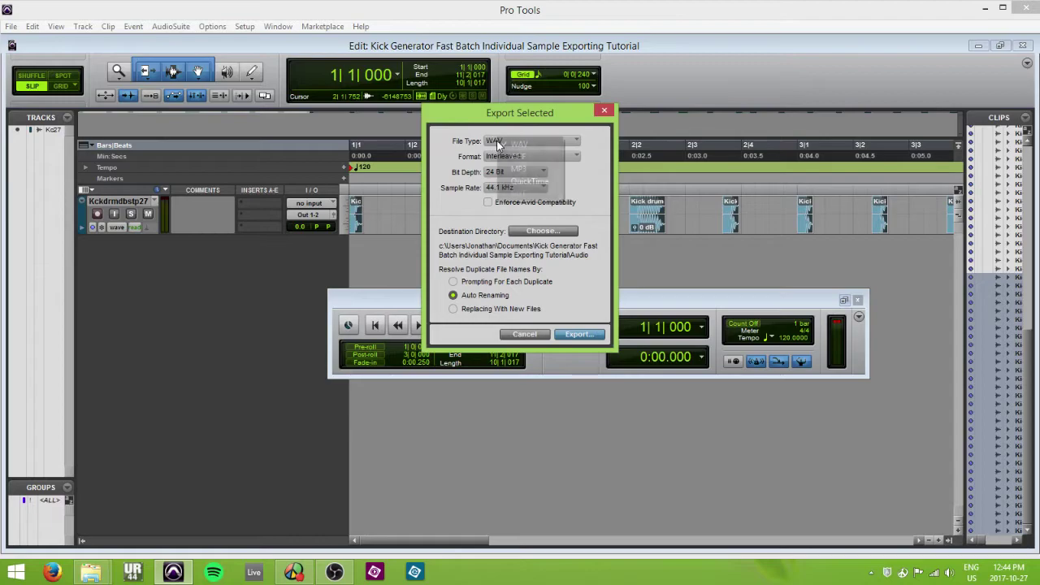
left_click(514, 140)
left_click(538, 155)
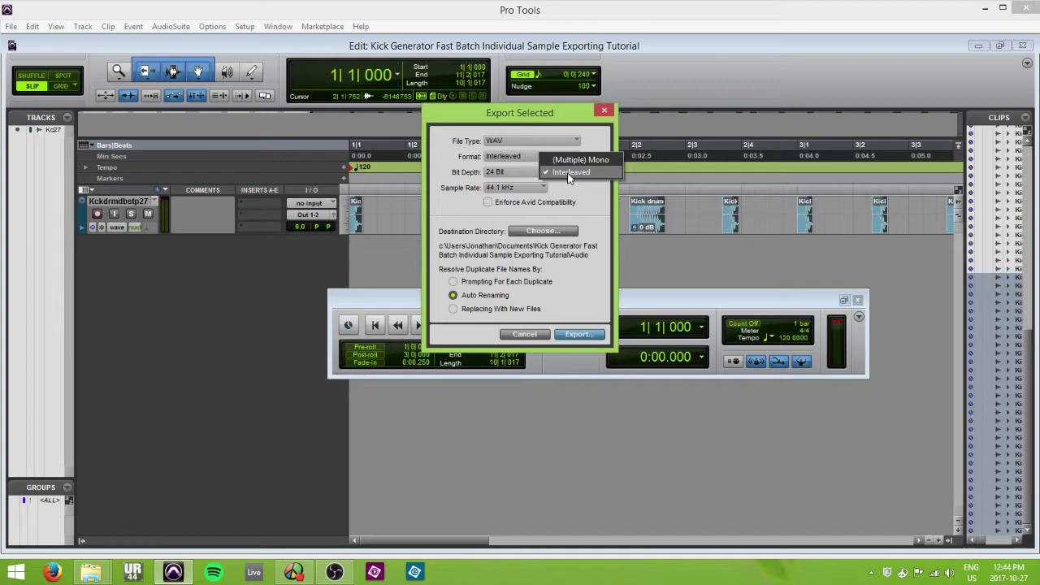
left_click(569, 177)
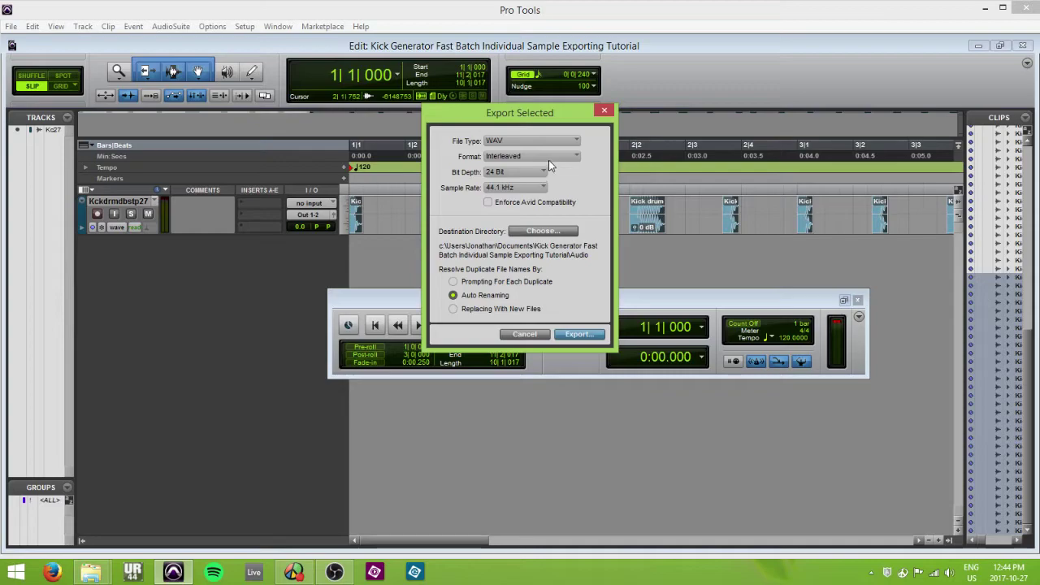
left_click(515, 187)
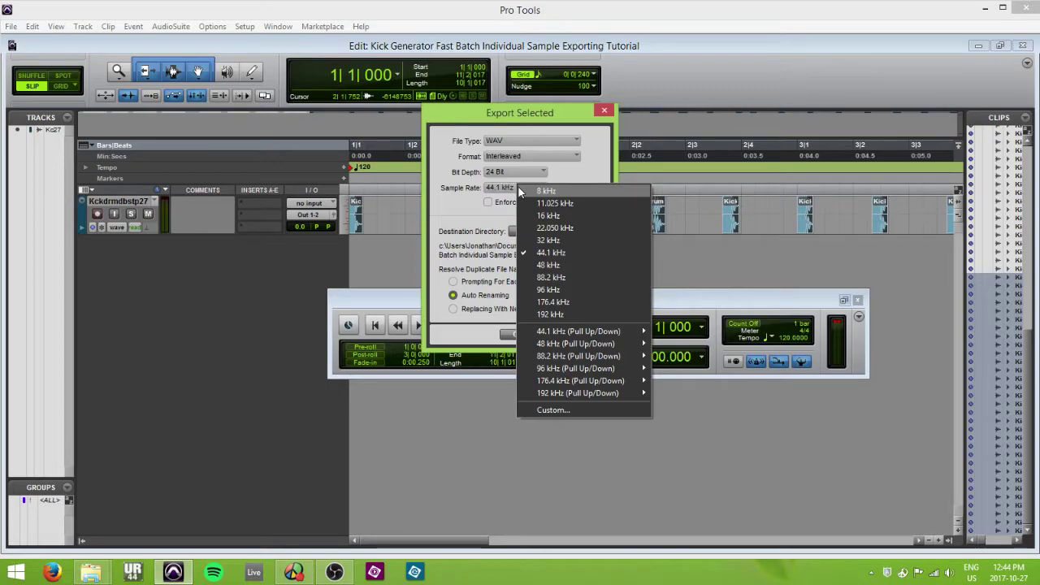
left_click(541, 110)
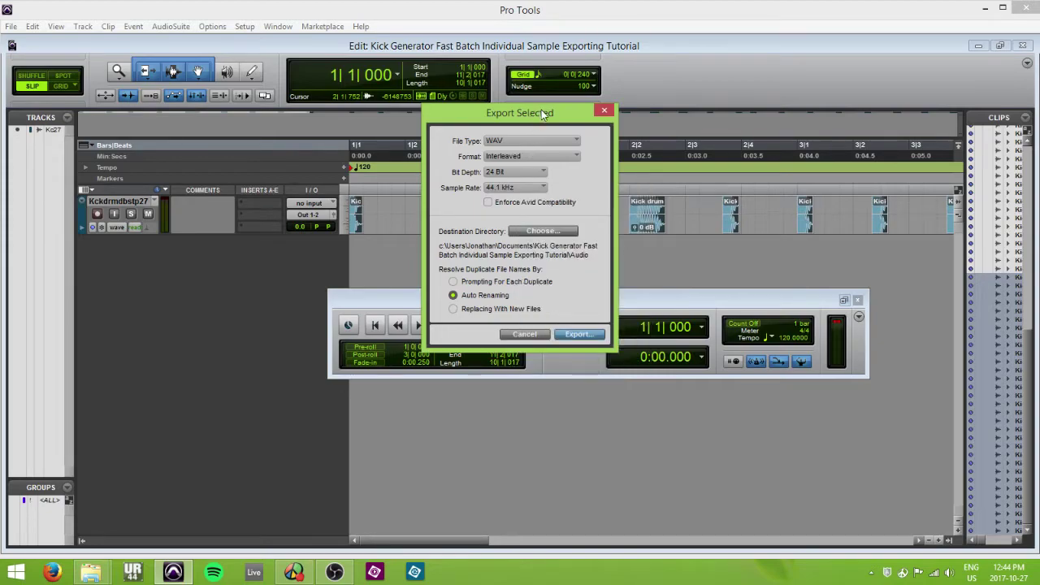
left_click_drag(541, 110, 500, 111)
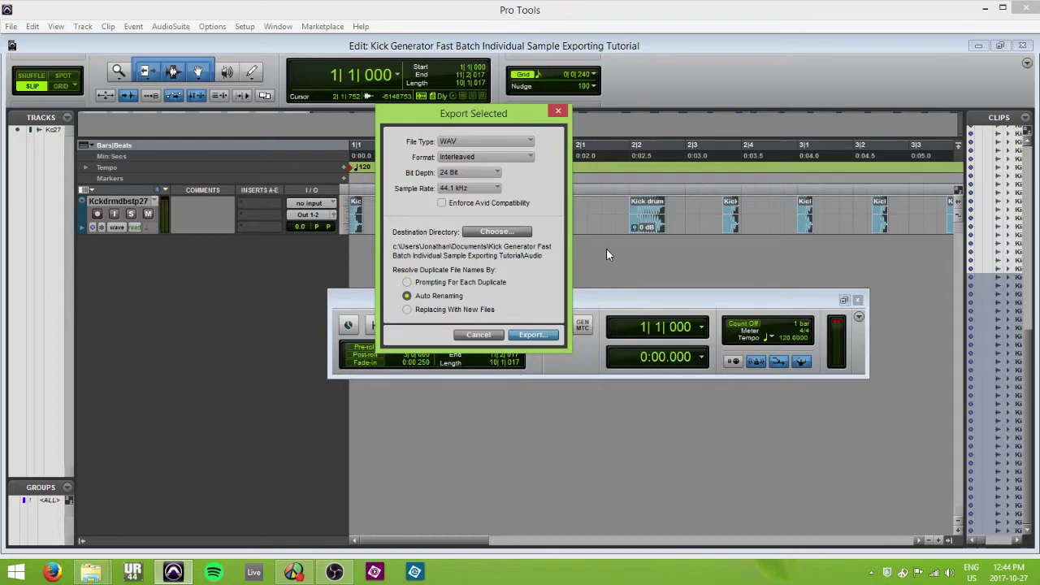
Set the export destination to the Kick Ableton Generator folder on the Desktop and export the clips
left_click(519, 233)
left_click(497, 237)
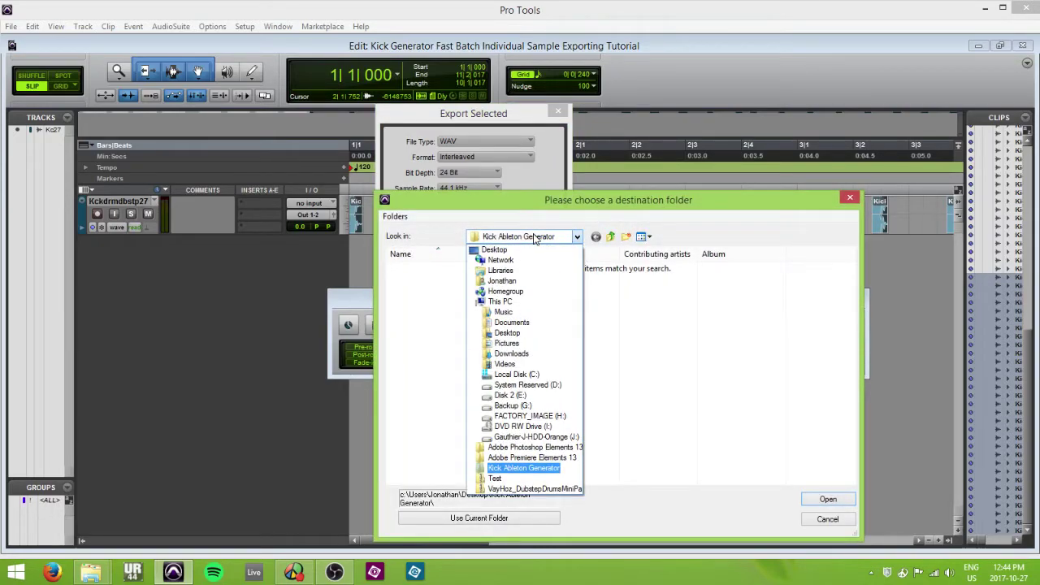
left_click(494, 250)
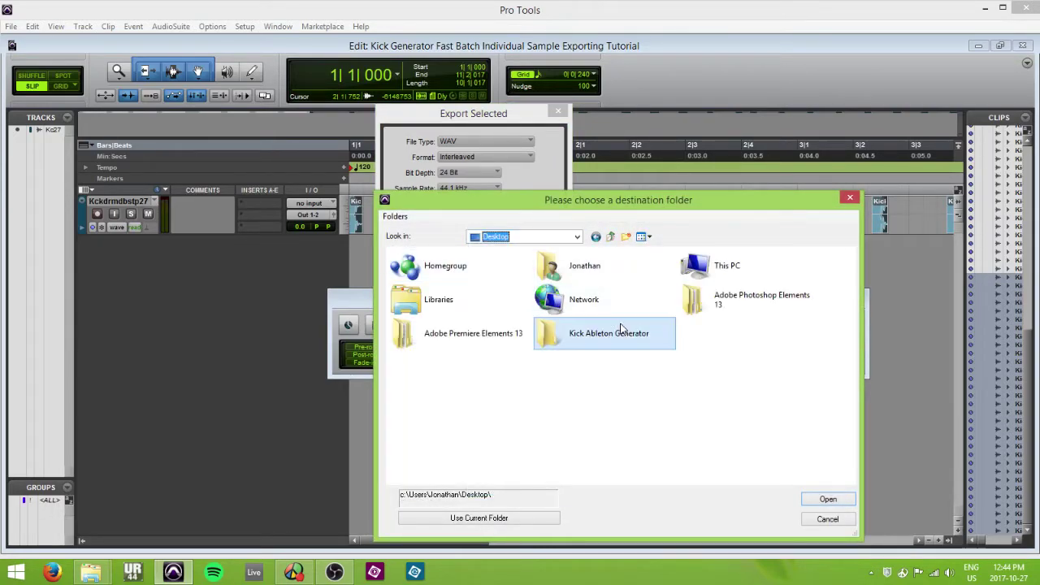
double_click(575, 335)
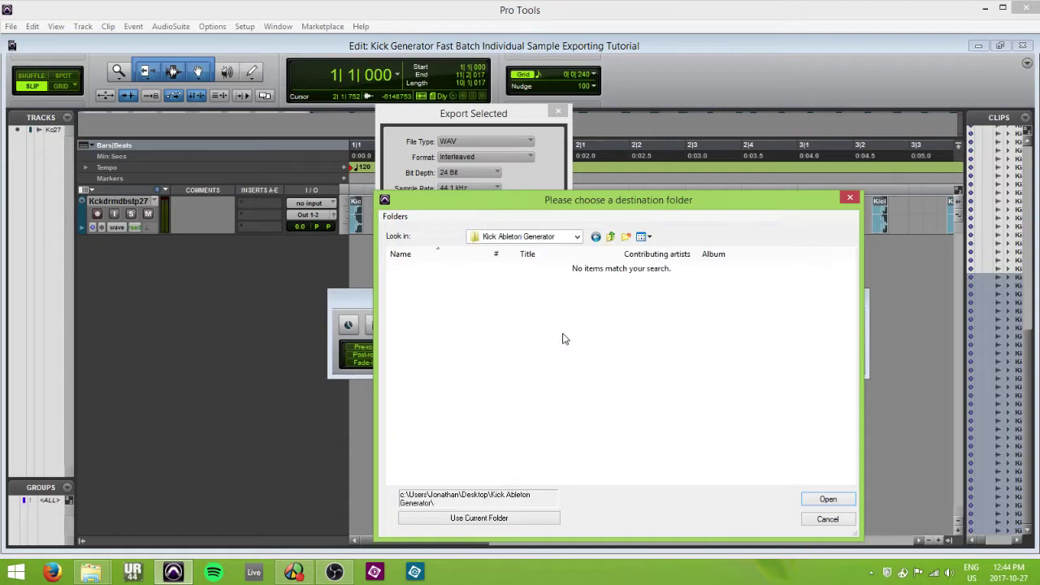
left_click(497, 522)
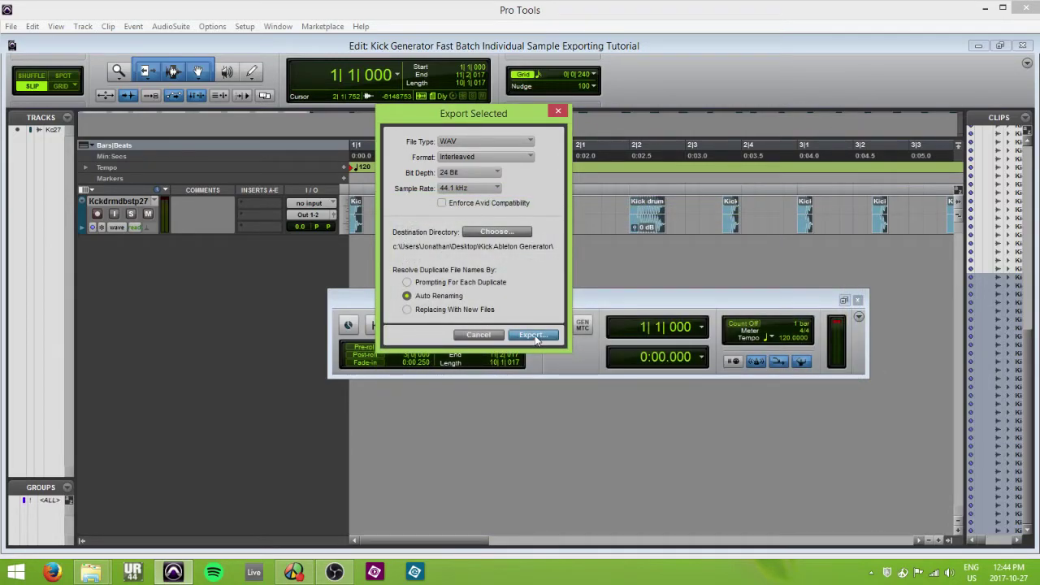
left_click(453, 284)
left_click(531, 333)
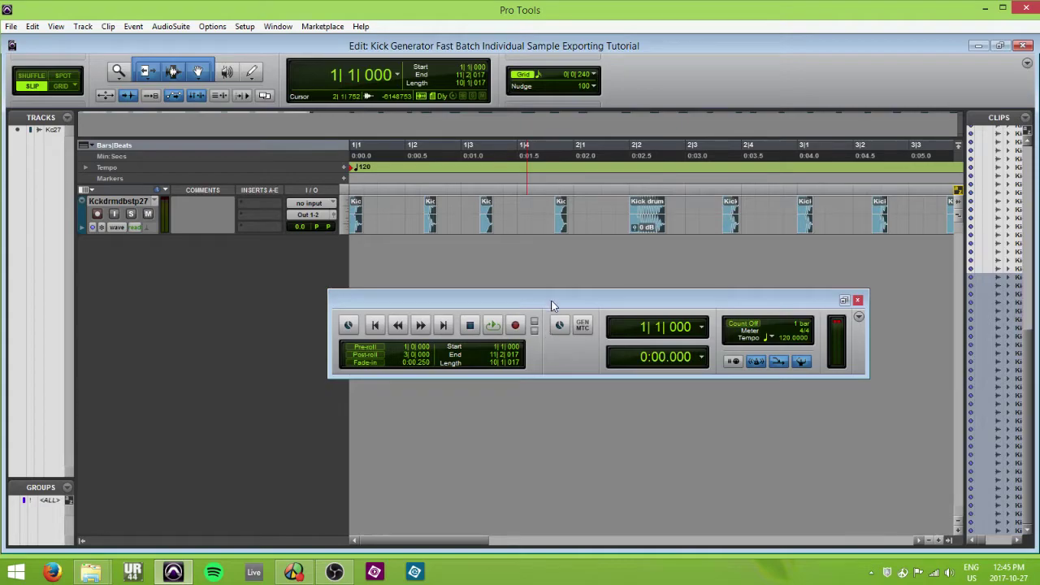
key("r")
key("r")
left_click_drag(932, 202, 312, 210)
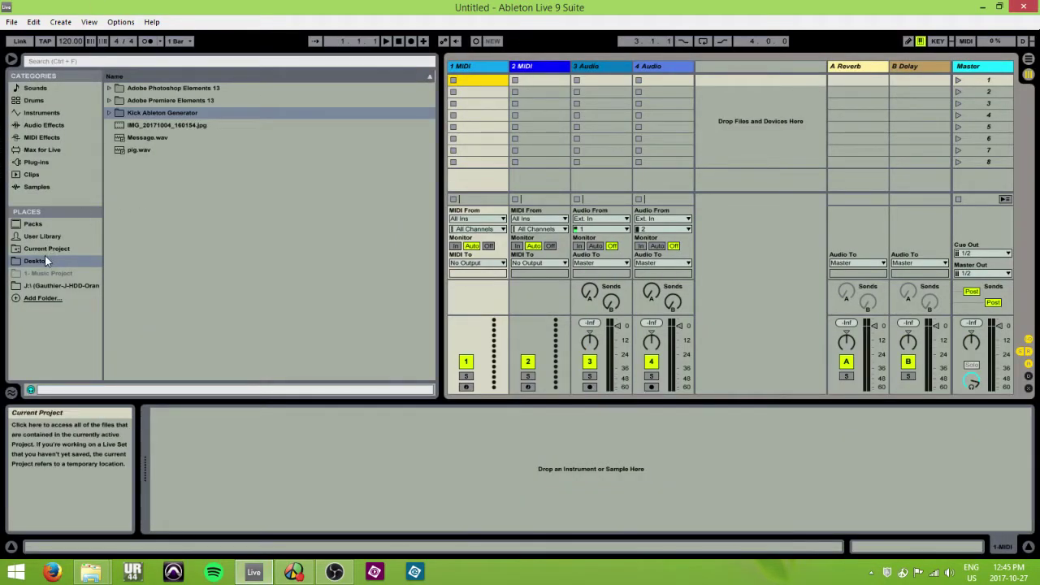
In Ableton Live, browse to the Desktop and expand the Kick Ableton Generator folder
left_click(83, 261)
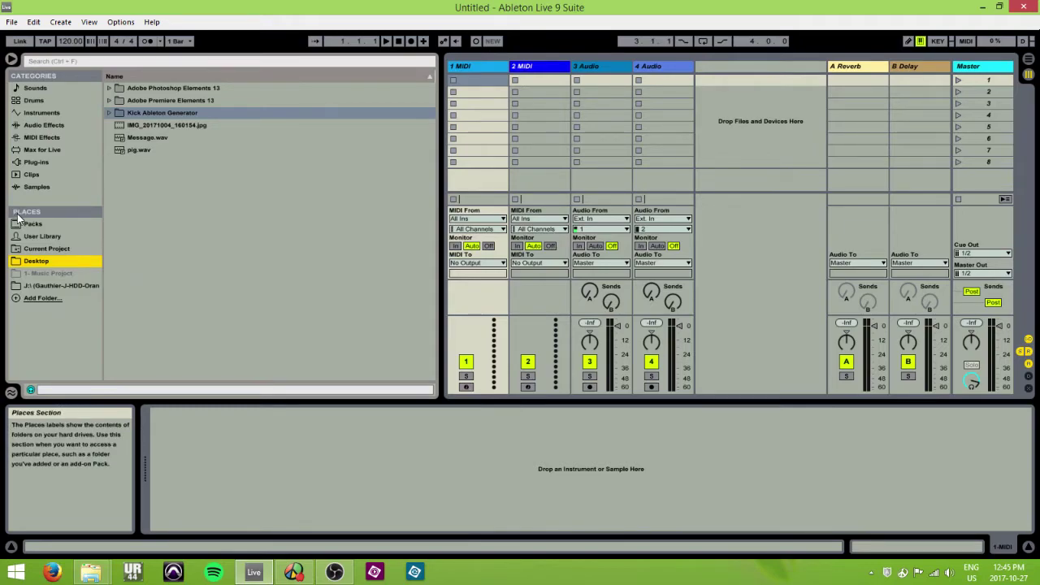
left_click(151, 115)
key("Right")
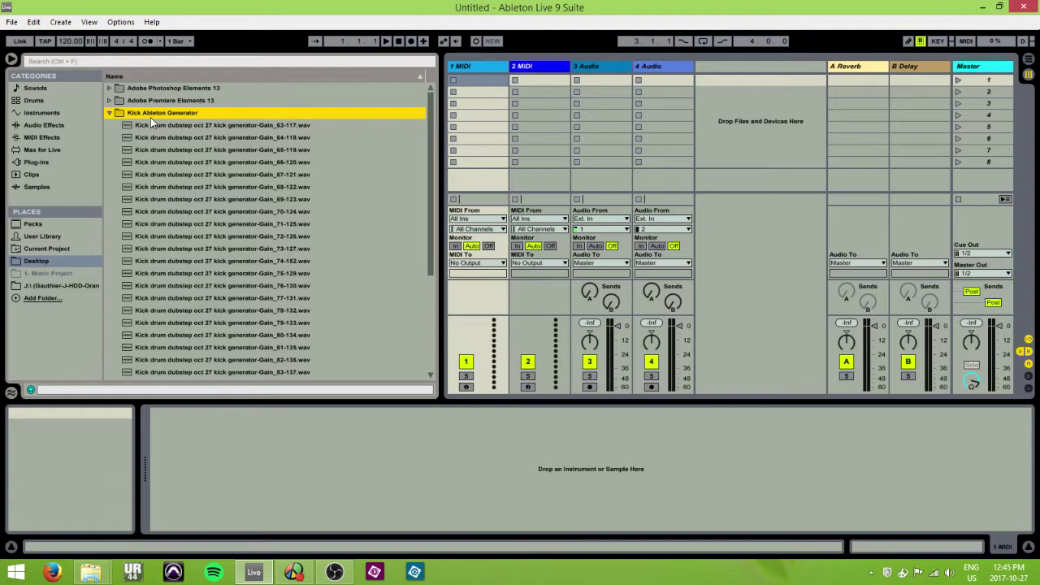
Audition the exported kick samples in the Kick Ableton Generator folder one after another, down the list and back up
key("Down")
key("Down")
key("Down")
key("Down")
key("Down")
key("Down")
key("Down")
key("Down")
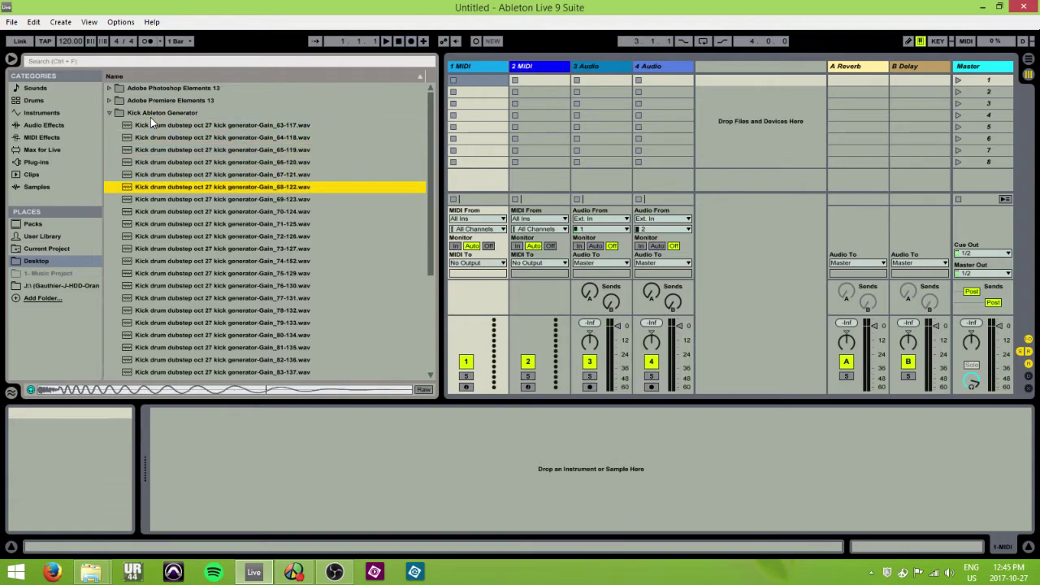
key("Down")
key("Down")
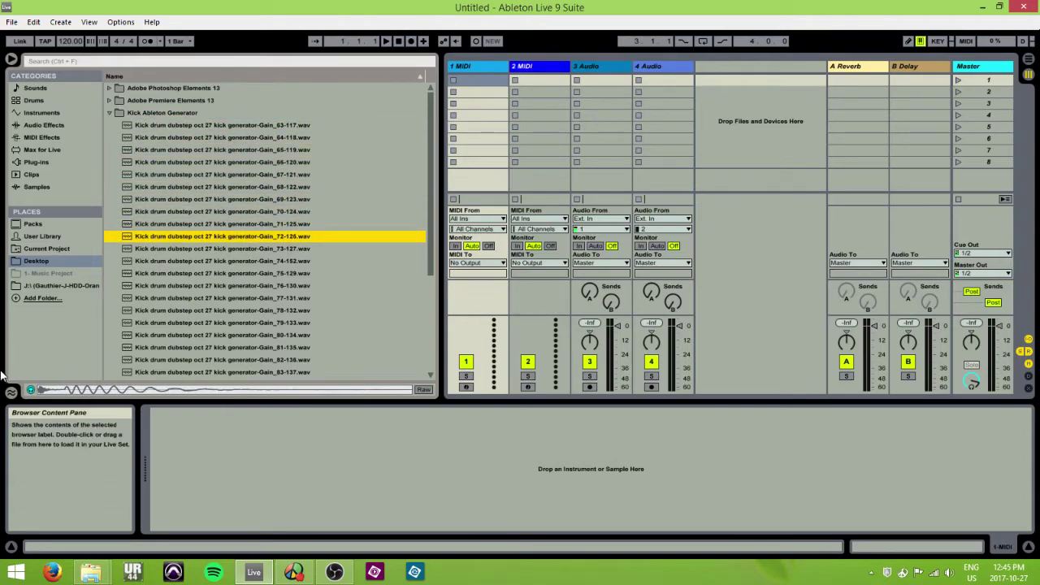
key("Down")
key("Up")
key("Up")
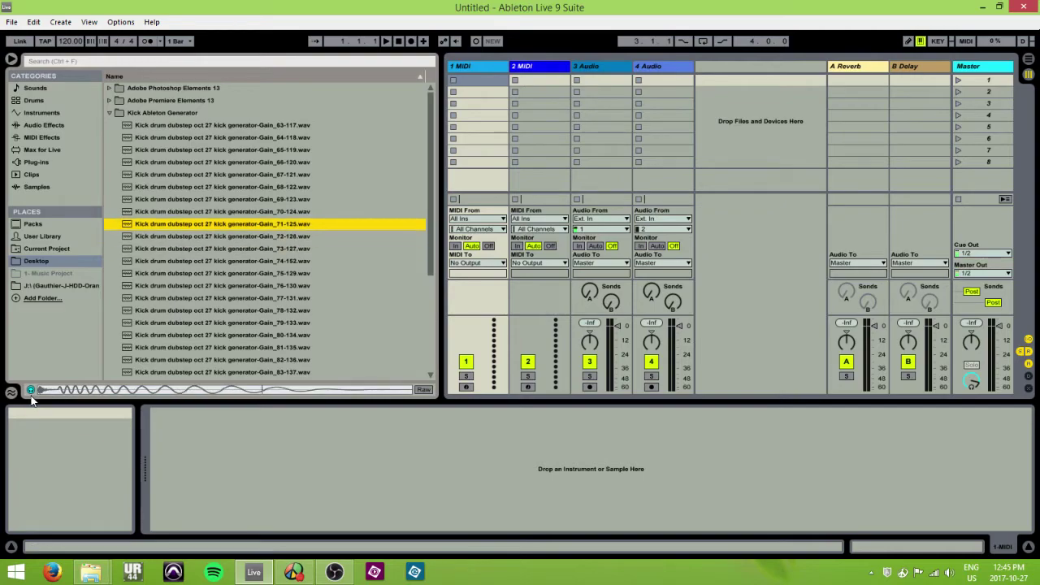
key("Up")
key("Up")
key("Up")
key("Up")
key("Up")
key("Up")
key("Up")
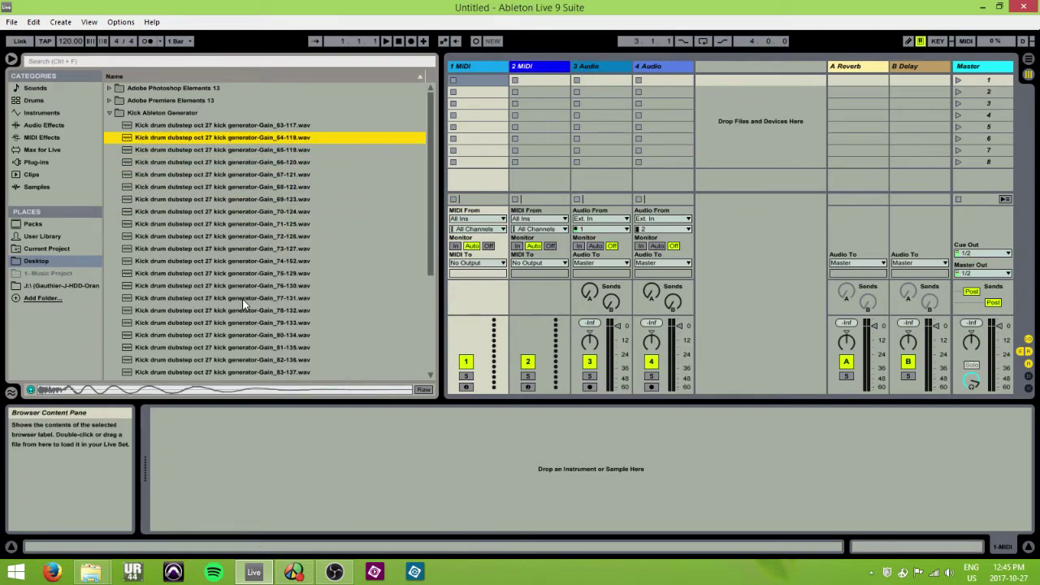
Load the exported kick samples Gain_64-118, Gain_69-123 and Gain_76-130 in turn onto the first MIDI track
key("Return")
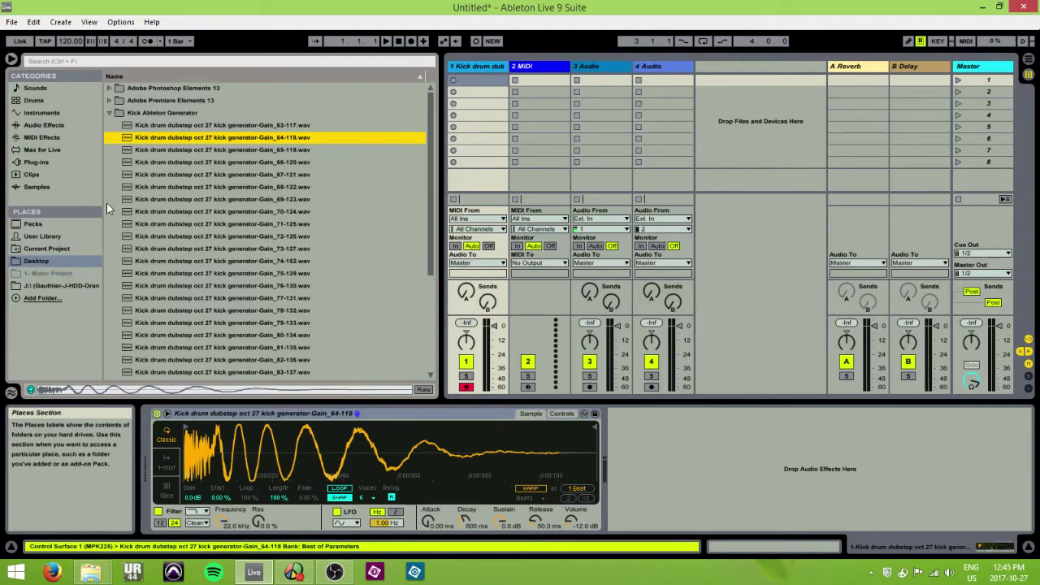
left_click(206, 201)
key("Return")
scroll(244, 219, "down", 2)
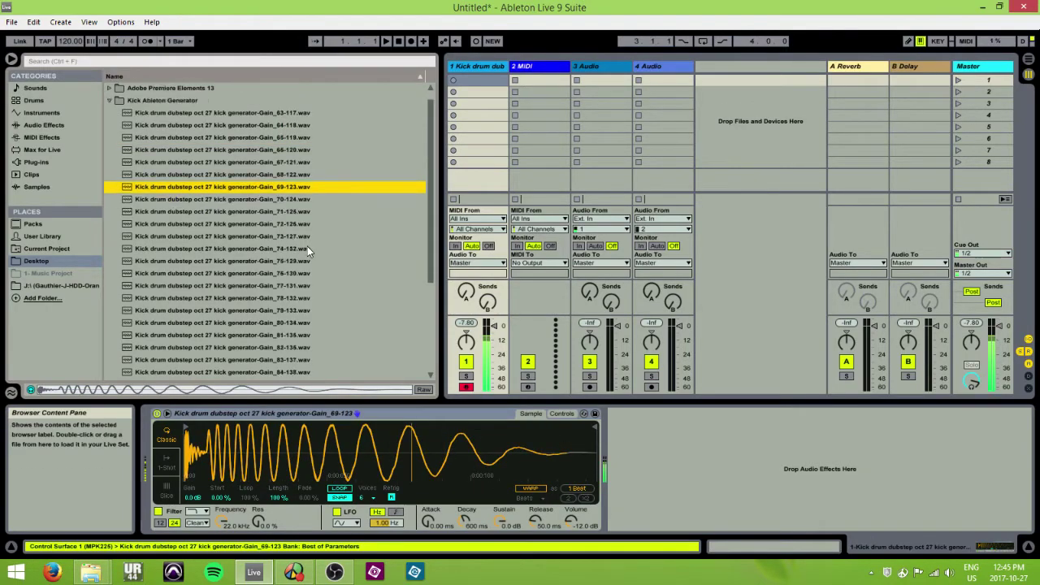
left_click(269, 237)
key("Return")
Look through the list of exported kick samples and select the Kick Ableton Generator folder
scroll(272, 238, "down", 3)
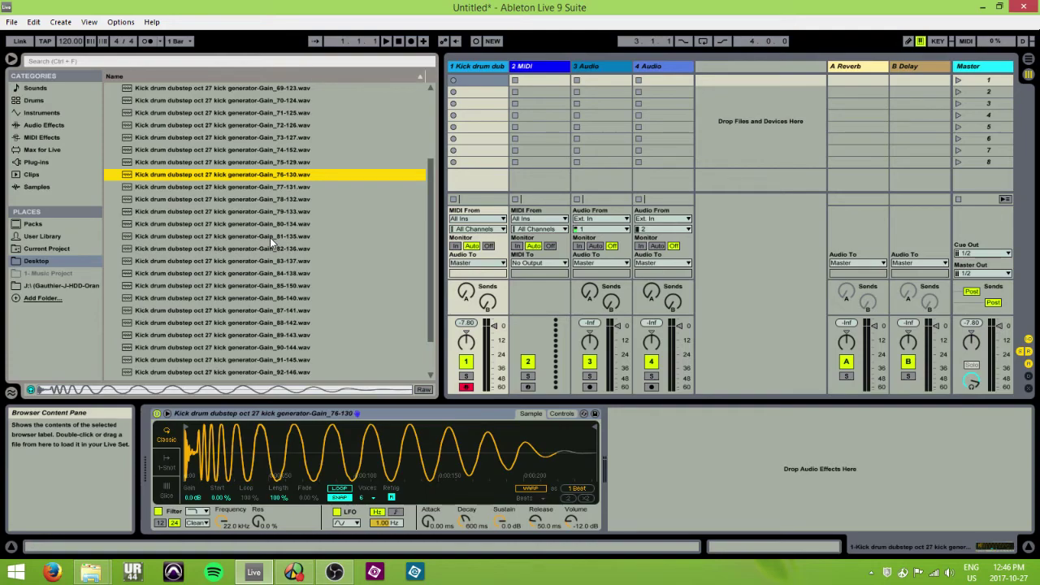
scroll(297, 178, "up", 2)
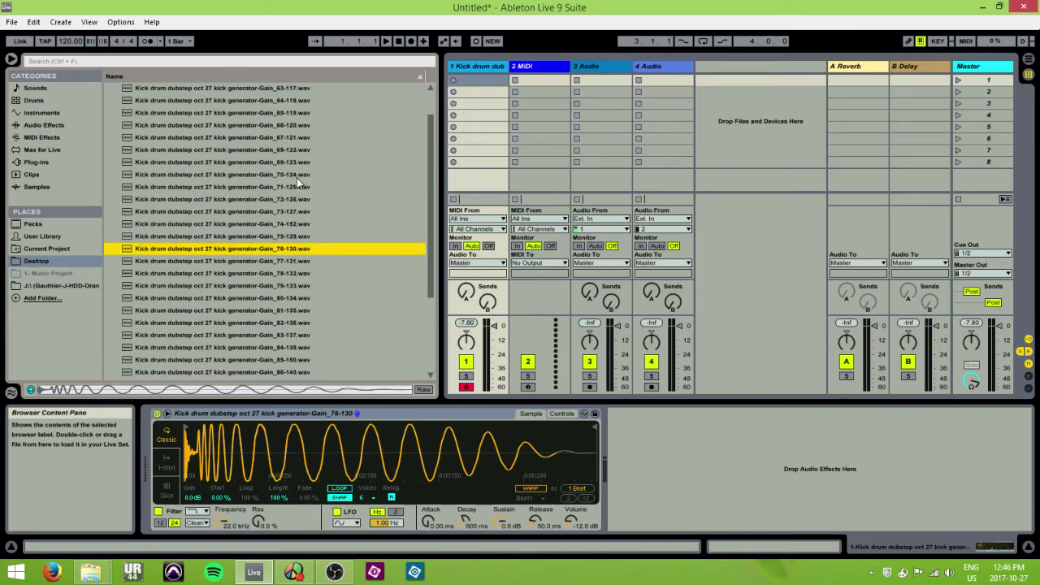
scroll(297, 178, "up", 1)
left_click(202, 112)
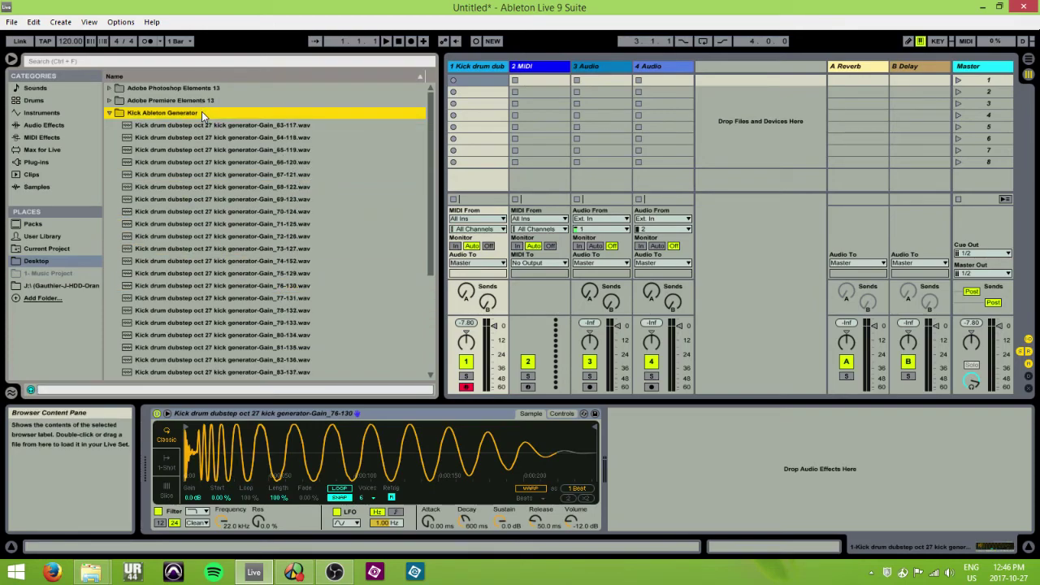